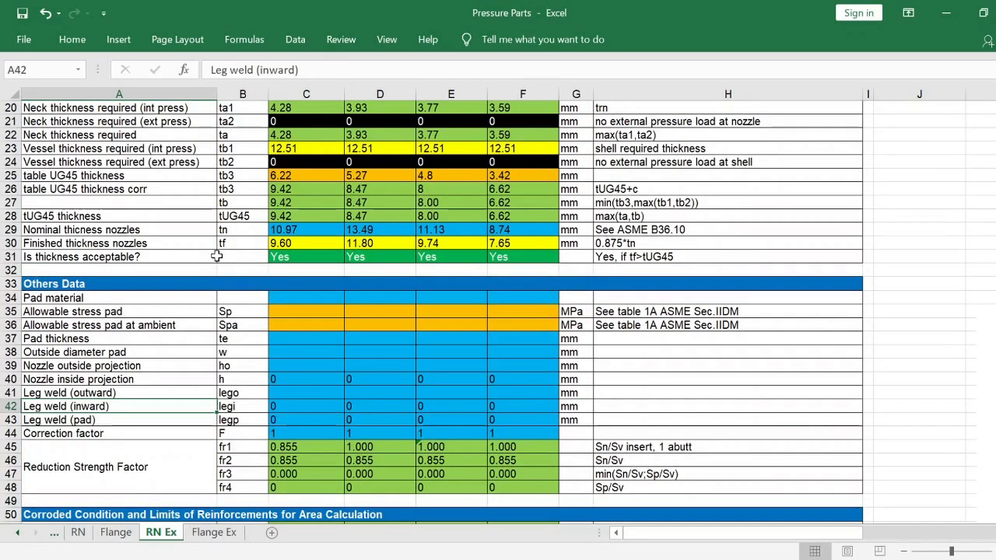
Enter SA 516 Gr.70 as the pad material for the first nozzle in C34.
key(Up)
key(Up)
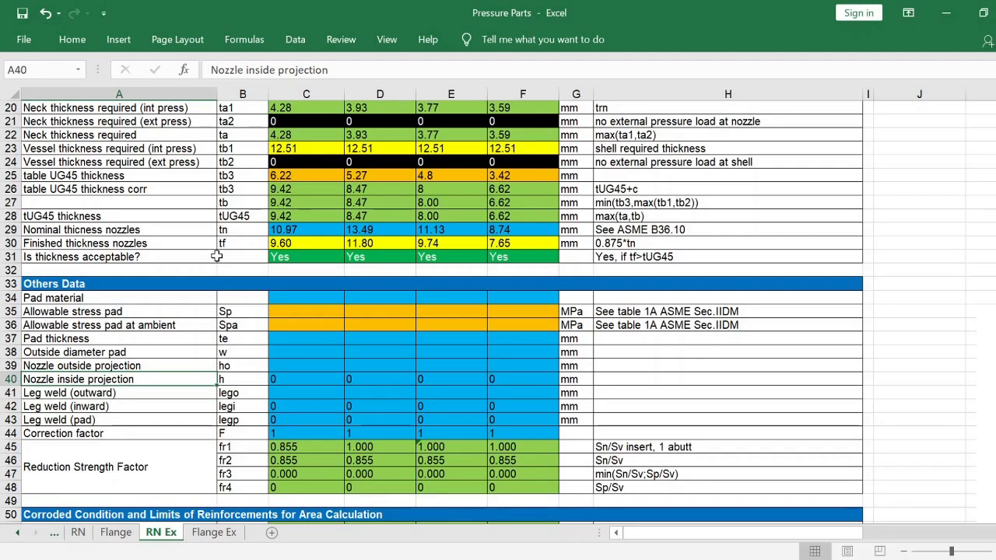
key(Up)
key(Up)
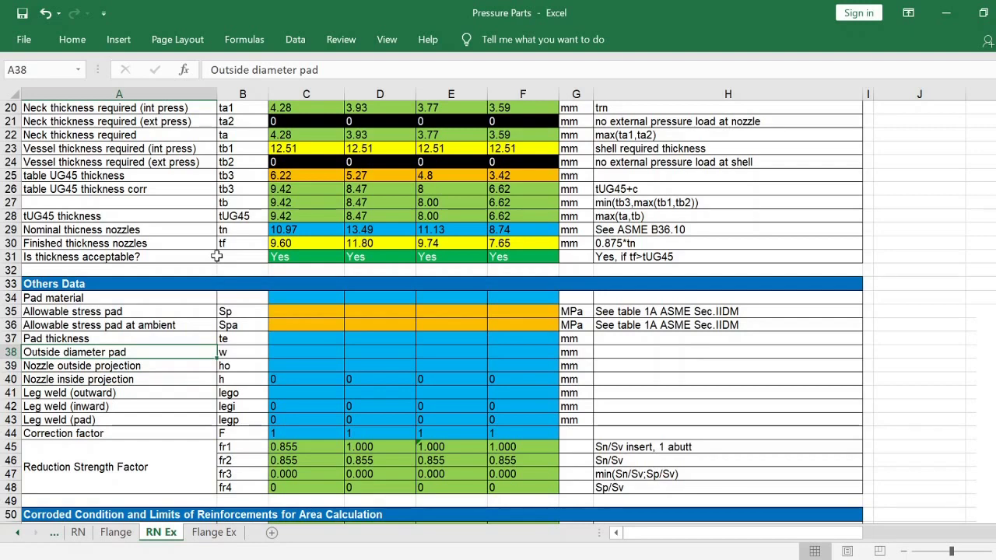
key(Up)
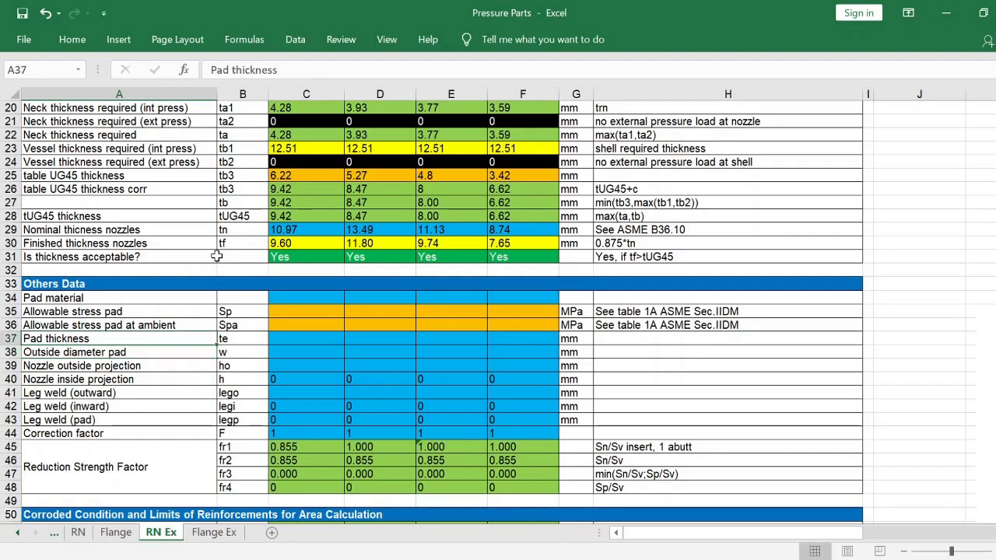
key(Up)
key(Up)
key(Up)
key(Right)
key(Right)
text(SA 516 Gr.70)
key(ctrl+Return)
Copy the pad material from C34 to the other three nozzles in D34:F34.
key(ctrl+c)
key(Right)
key(shift+Right)
key(shift+Right)
key(ctrl+v)
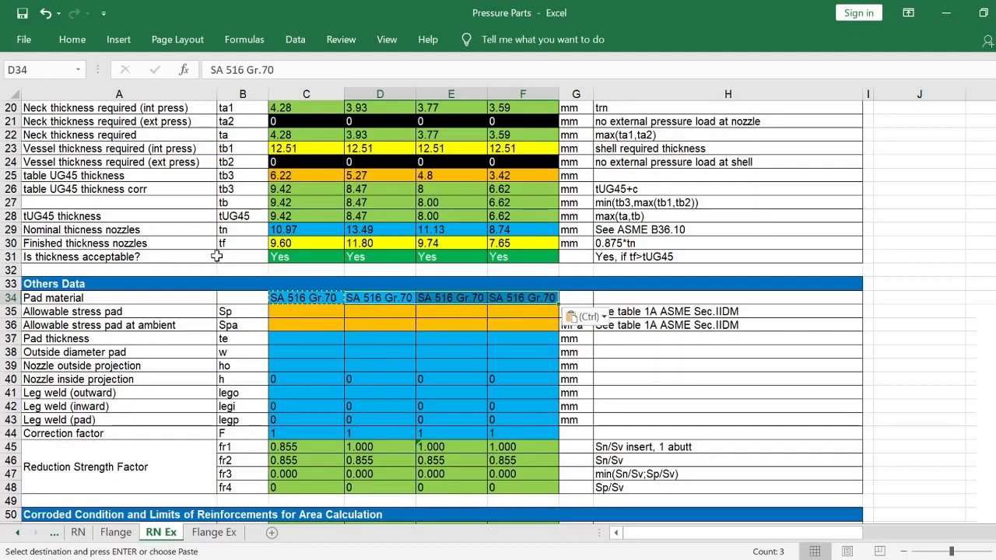
Enter 138 MPa as the first nozzle's allowable pad stress in C35 and copy it to the ambient stress in C36.
key(Down)
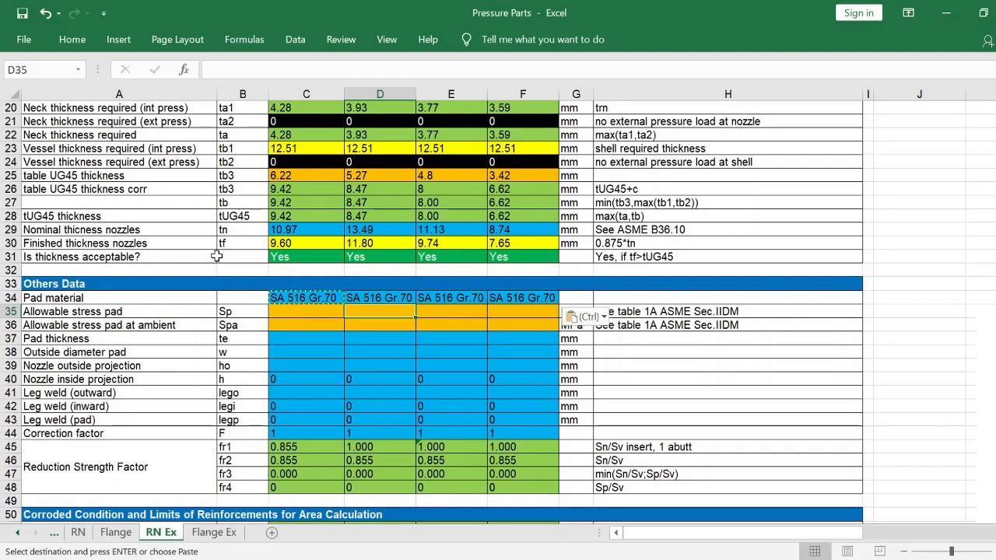
key(Down)
key(Left)
key(Left)
key(Right)
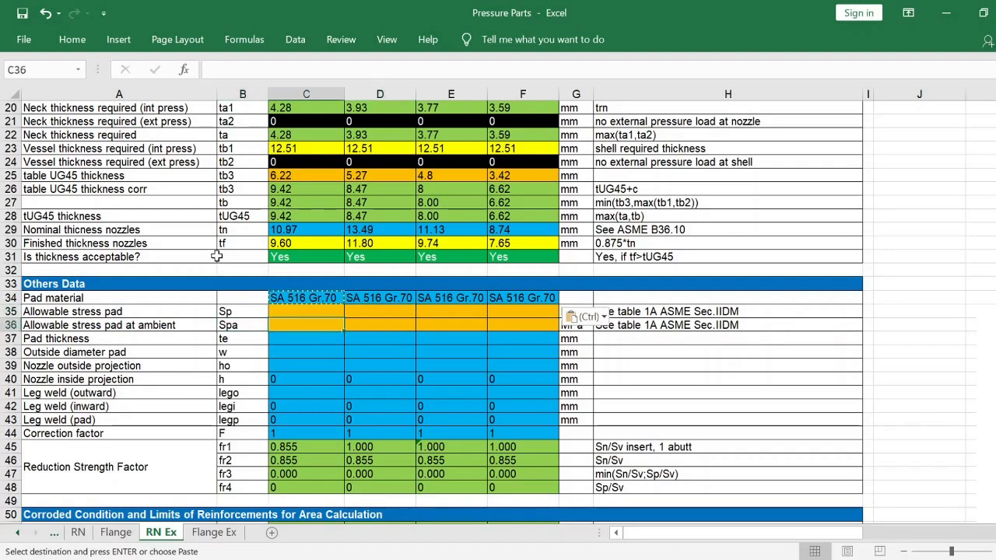
key(Up)
text(138)
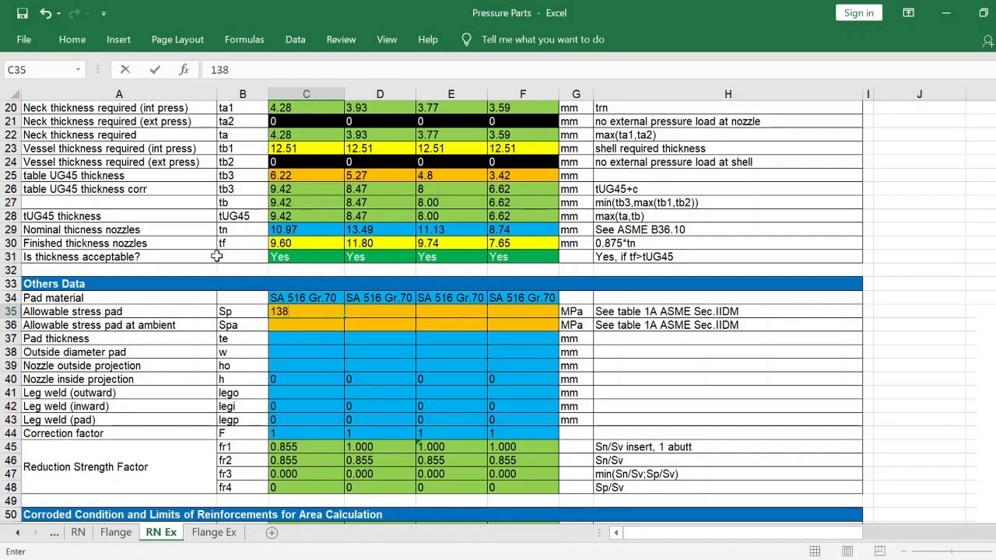
key(Return)
key(Up)
key(ctrl+c)
key(Down)
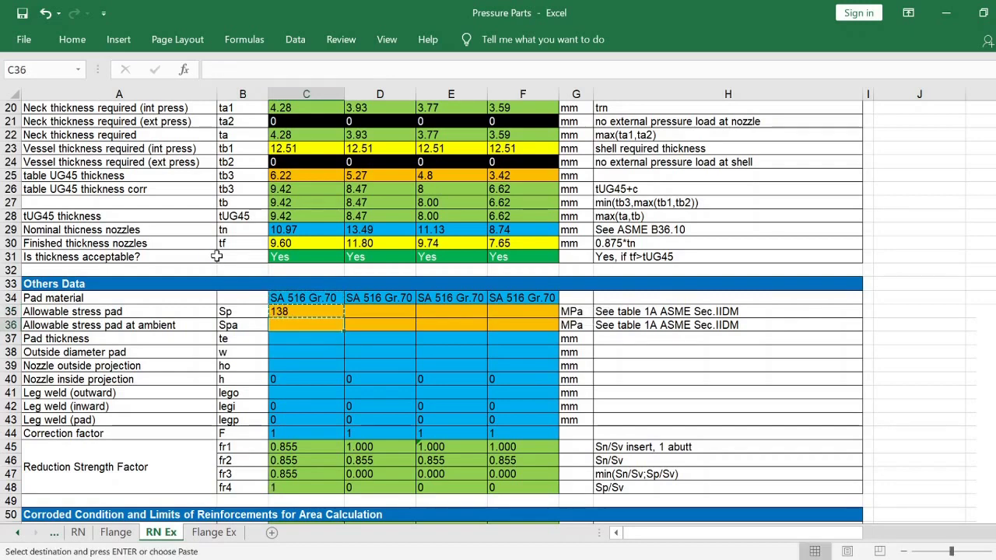
key(ctrl+v)
Copy both allowable pad stresses from C35:C36 to the remaining nozzles in D35:F36.
key(shift+Up)
key(Right)
key(shift+Right)
key(shift+Right)
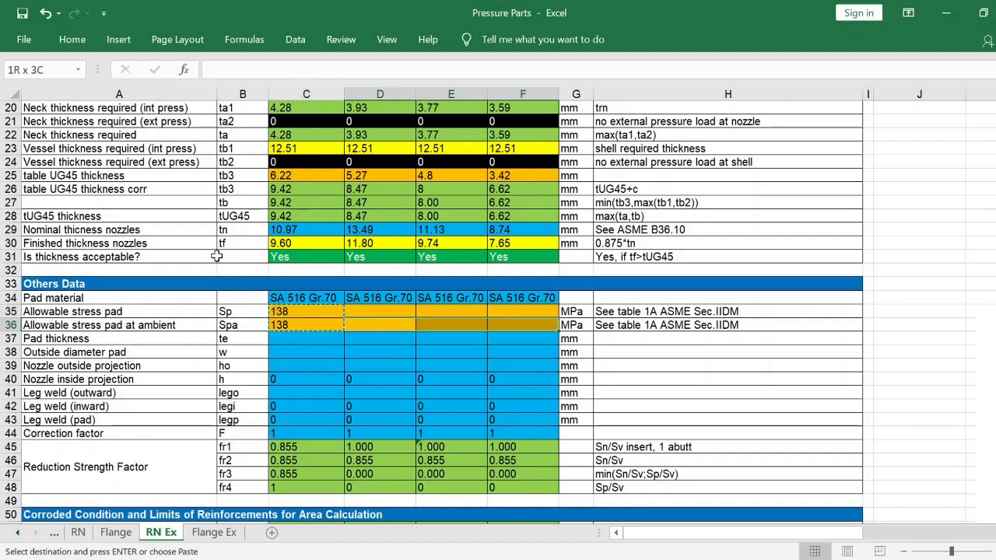
key(shift+Up)
key(ctrl+v)
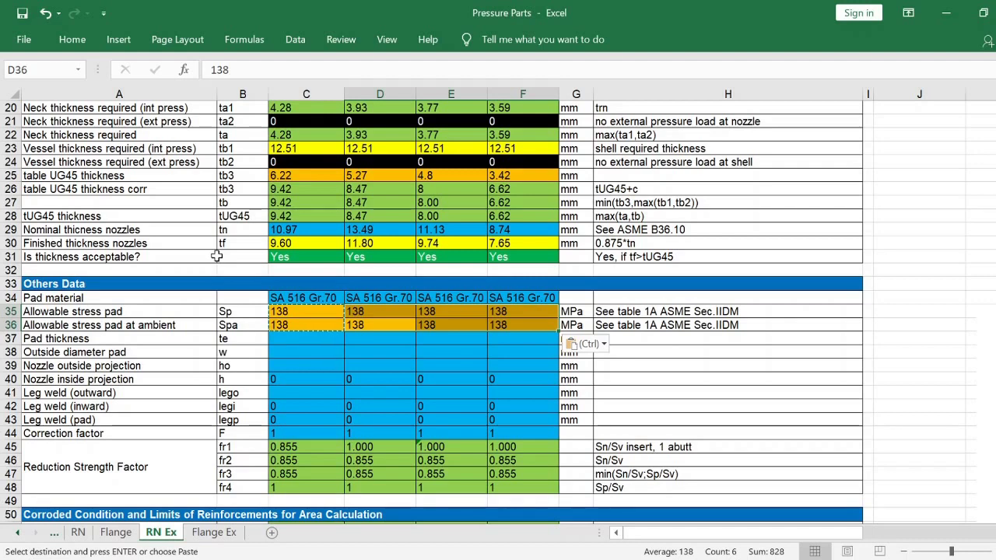
Set the pad thickness to 10 mm in C37 and copy it to the other nozzles in D37:F37.
key(Down)
key(Left)
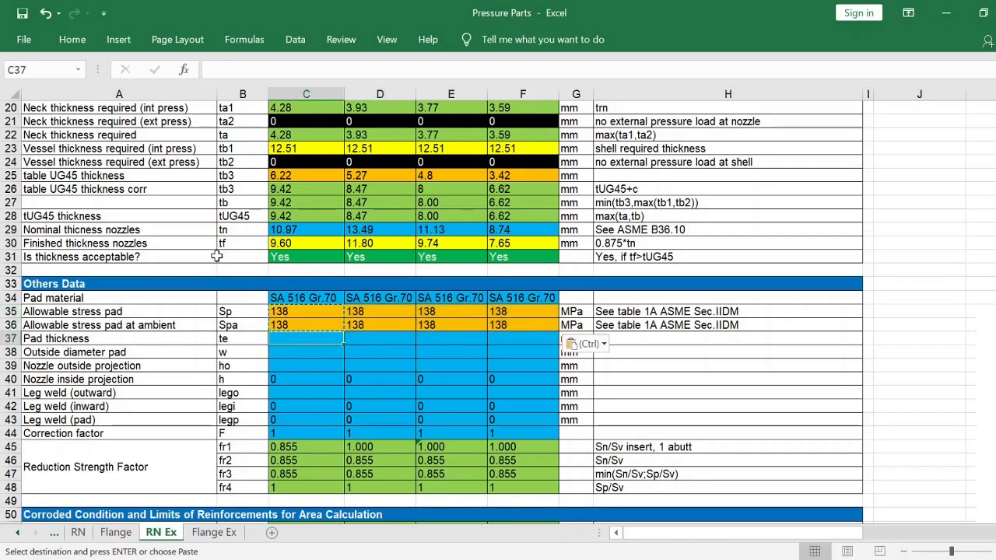
text(10)
key(Tab)
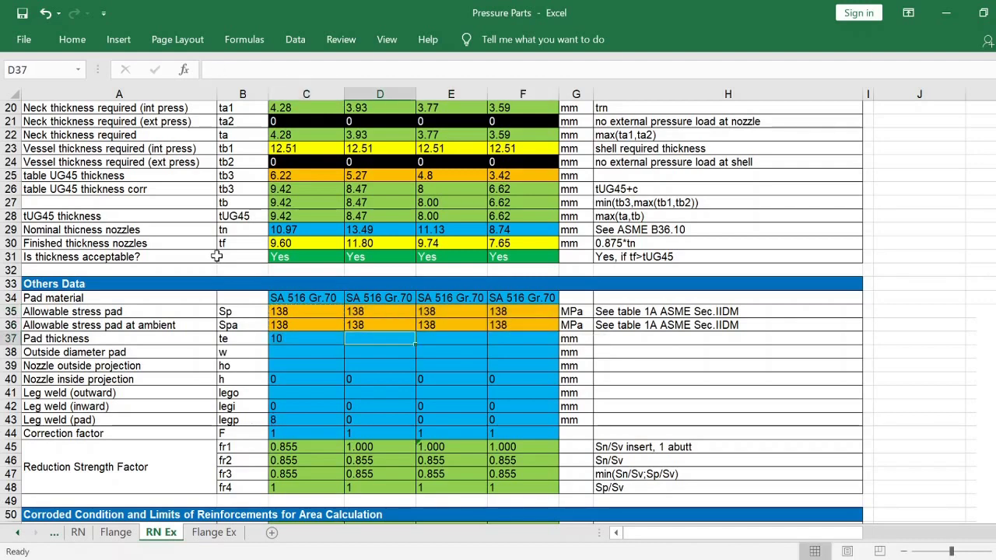
key(Left)
key(ctrl+c)
key(Right)
key(shift+Right)
key(shift+Right)
key(ctrl+v)
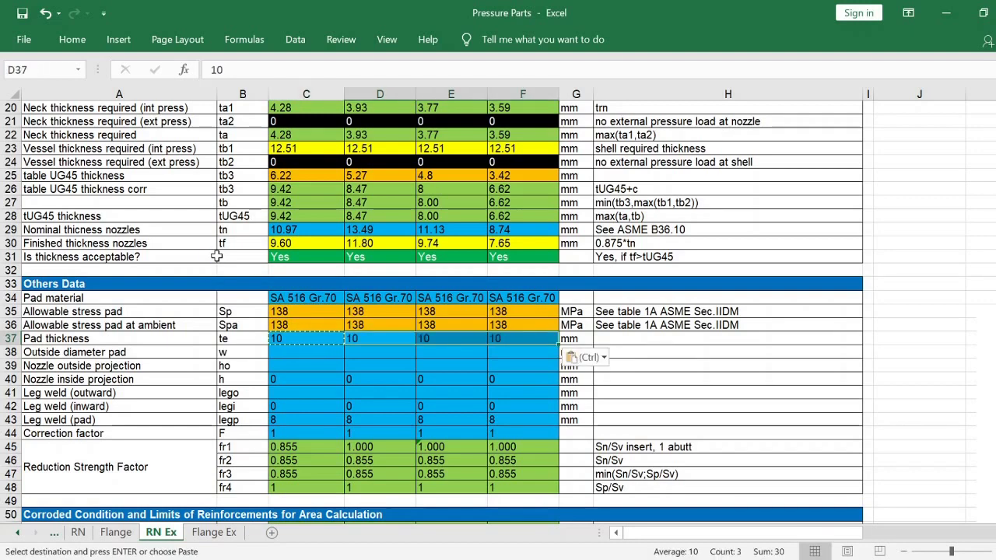
Make the hidden outside pad diameters in C38:F38 readable by changing their text to black.
key(Down)
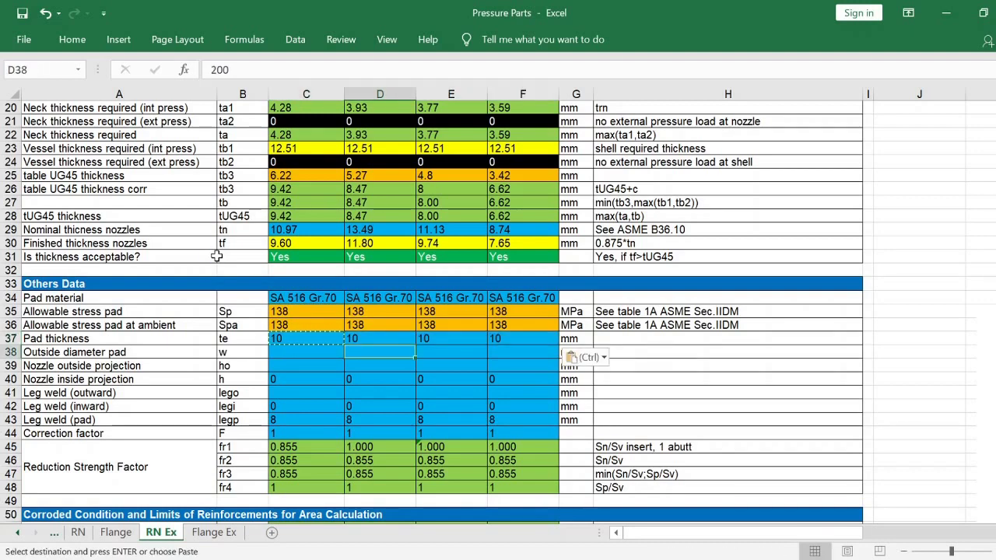
key(Left)
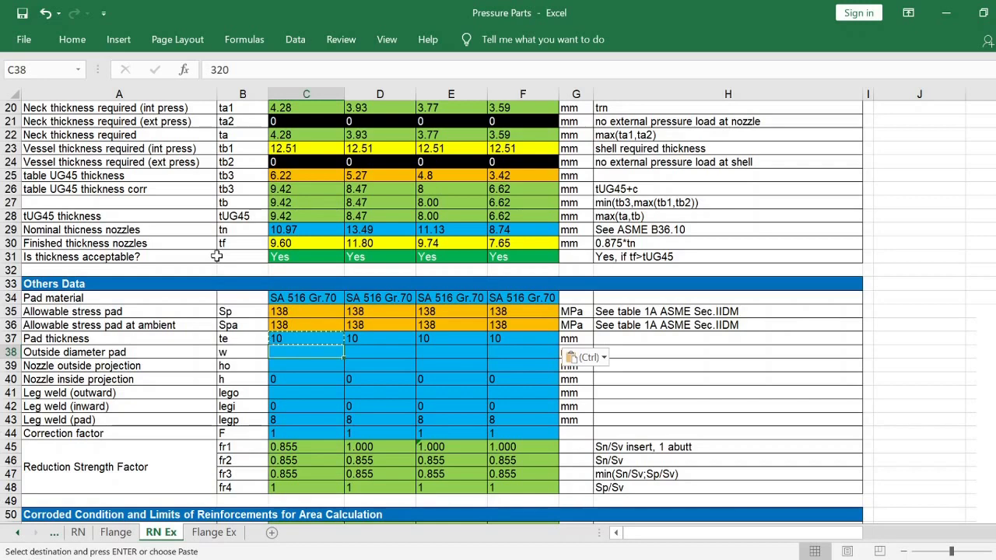
key(shift+Right)
key(shift+Right)
key(shift+Right)
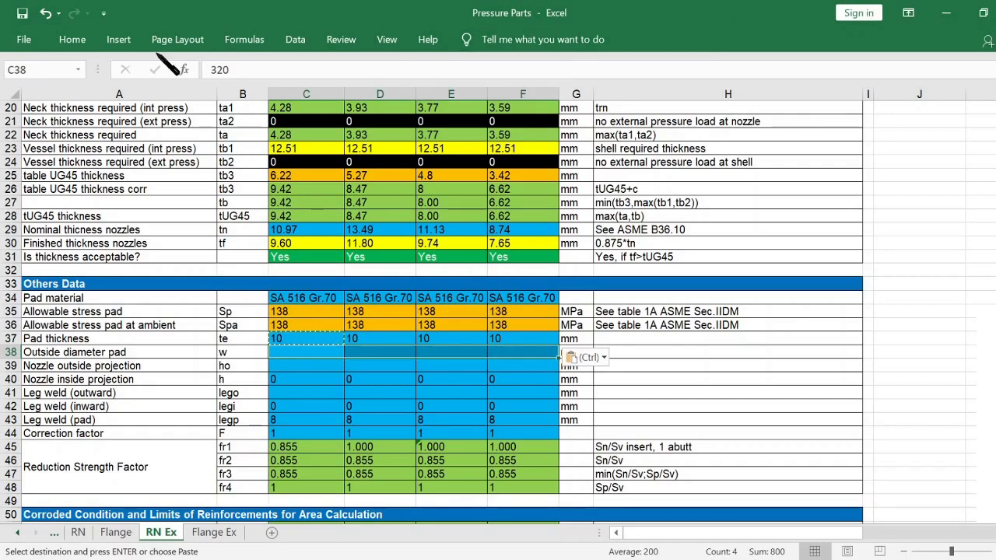
key(Escape)
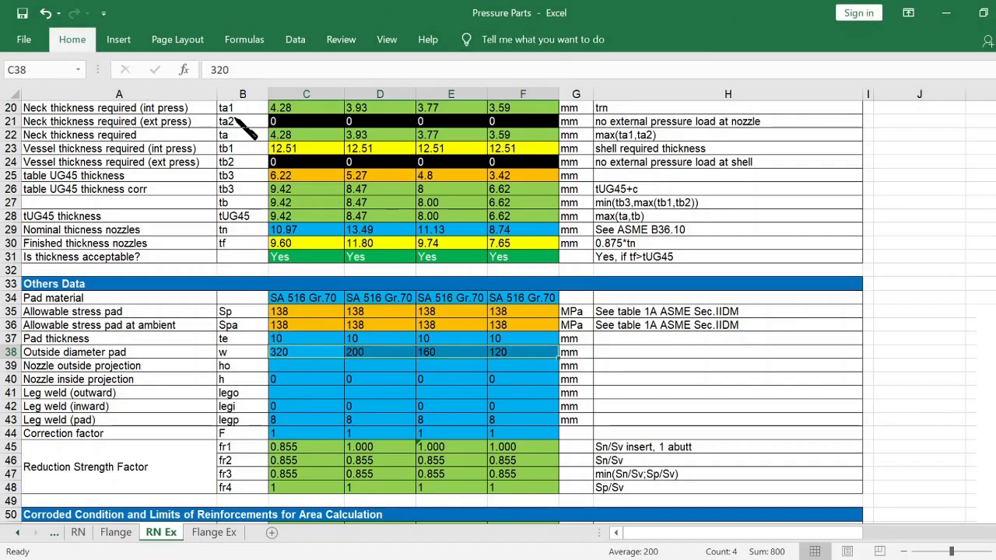
Set the nozzle outside projection to 152.4 mm in C39 and copy it to D39:F39.
click(329, 368)
text(1)
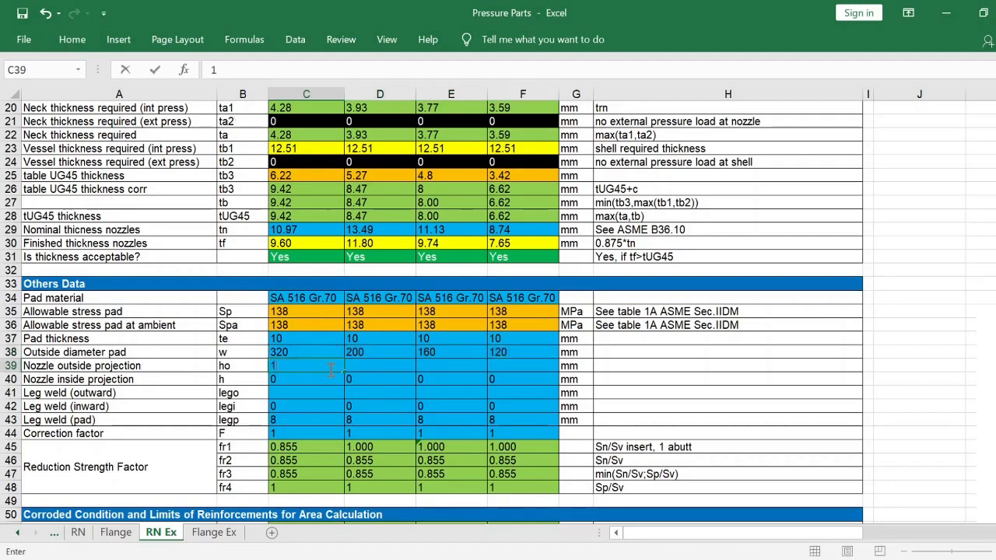
text(52.4)
key(Return)
click(329, 370)
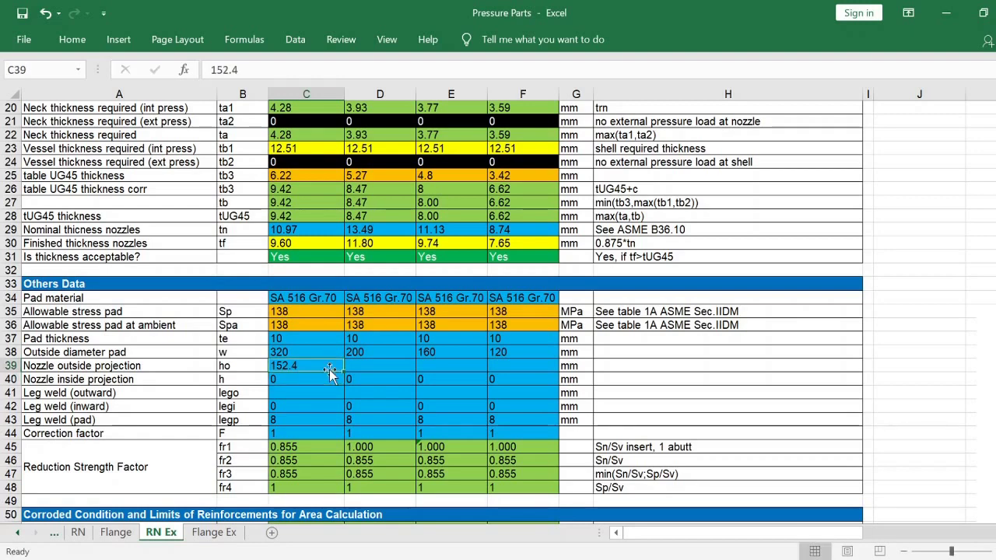
key(ctrl+c)
key(Right)
key(shift+Right)
key(shift+Right)
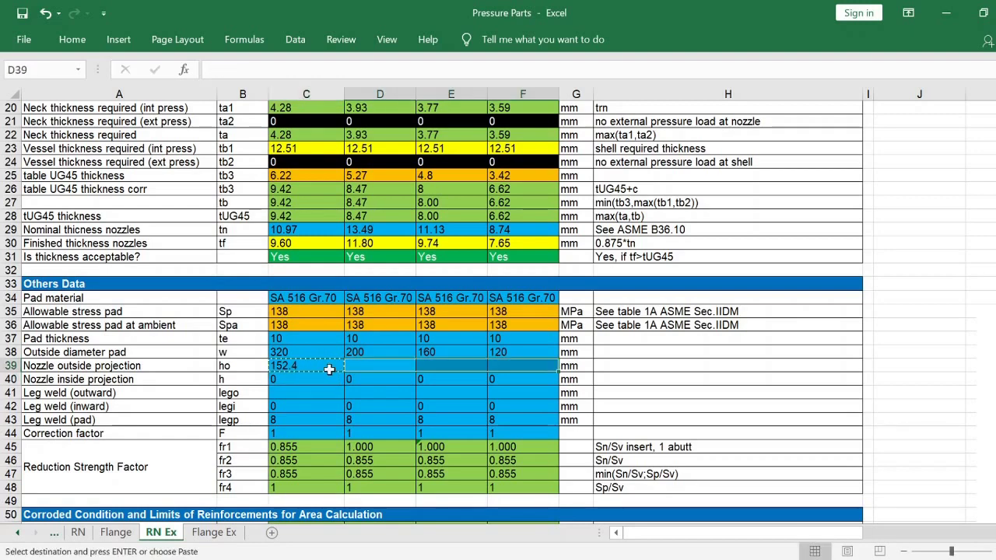
key(ctrl+v)
Make the hidden outward leg weld formulas in C41:F41 readable by changing their text to black.
key(Down)
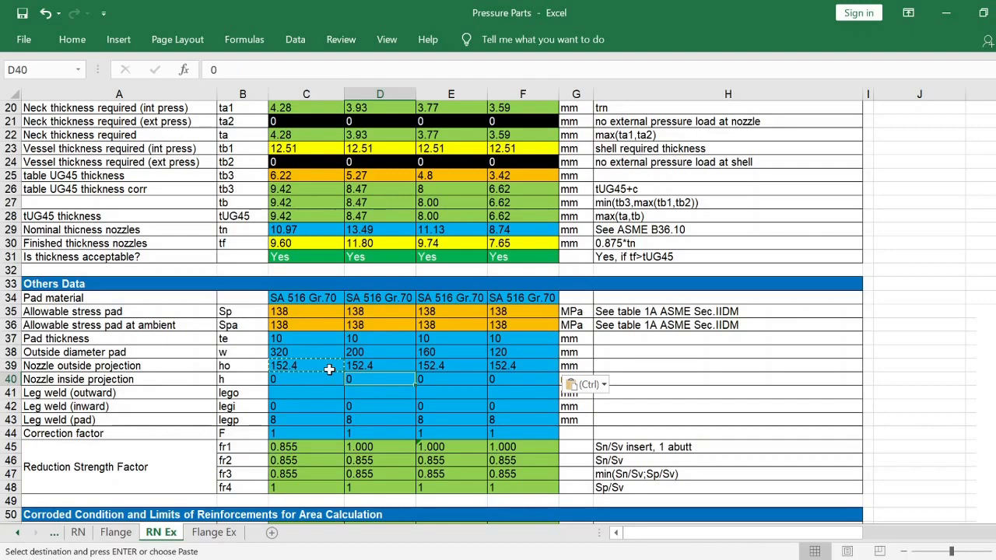
key(Left)
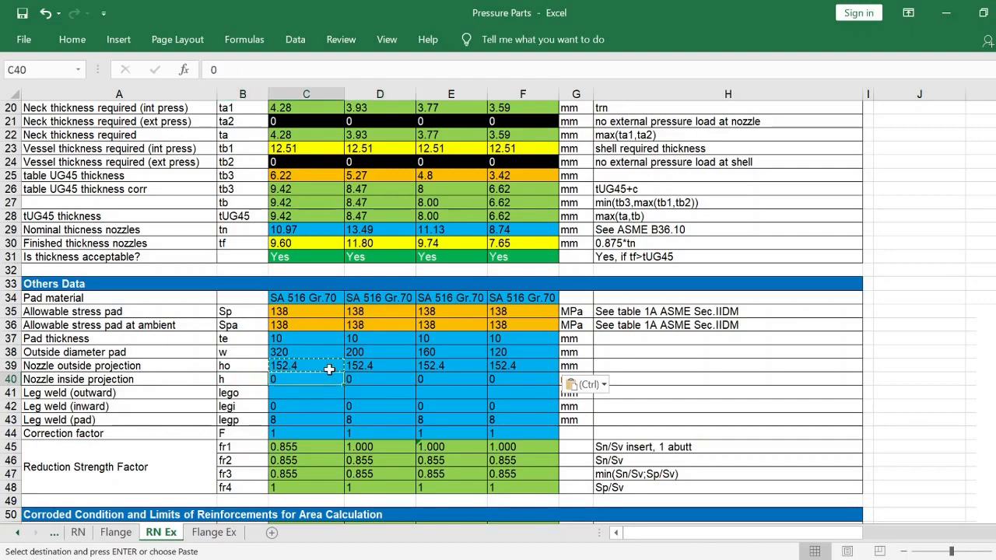
key(Down)
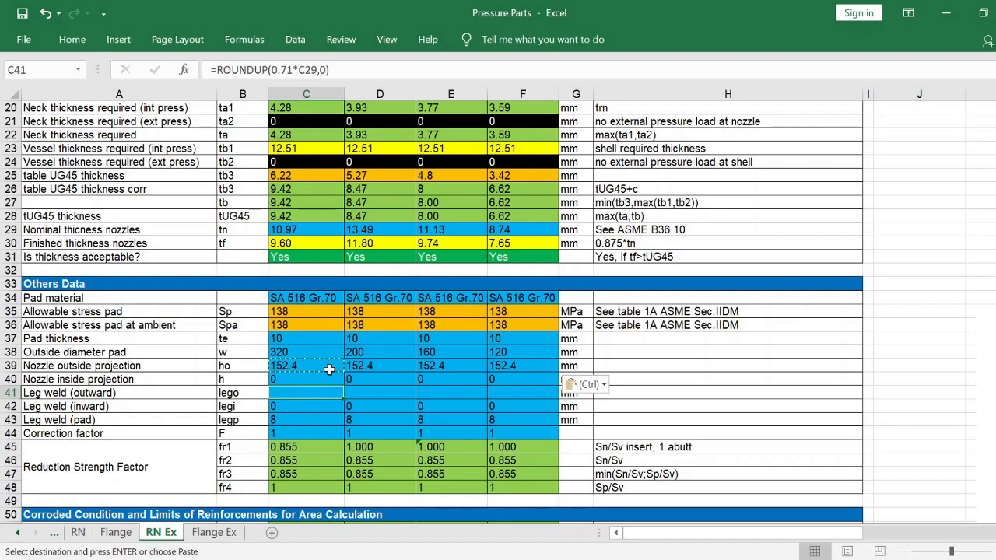
key(shift+Right)
key(shift+Right)
key(shift+Right)
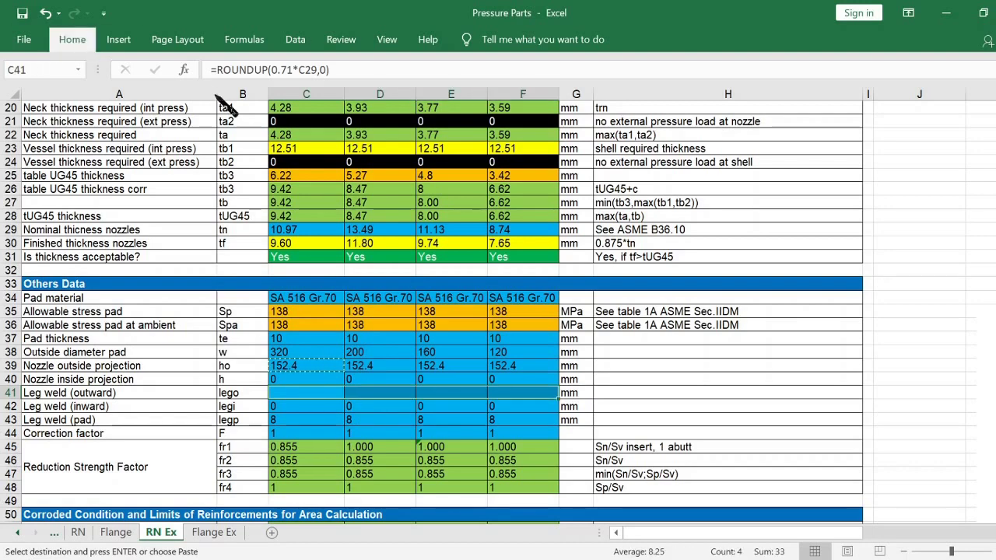
key(Return)
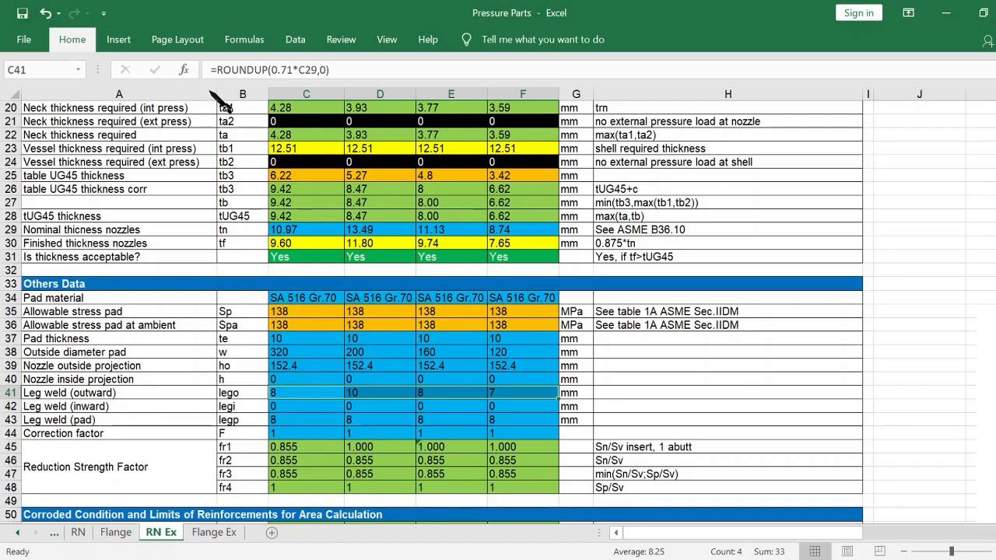
Review the inward and pad leg welds, the correction factor and the reduction strength factors fr1 to fr4.
click(313, 403)
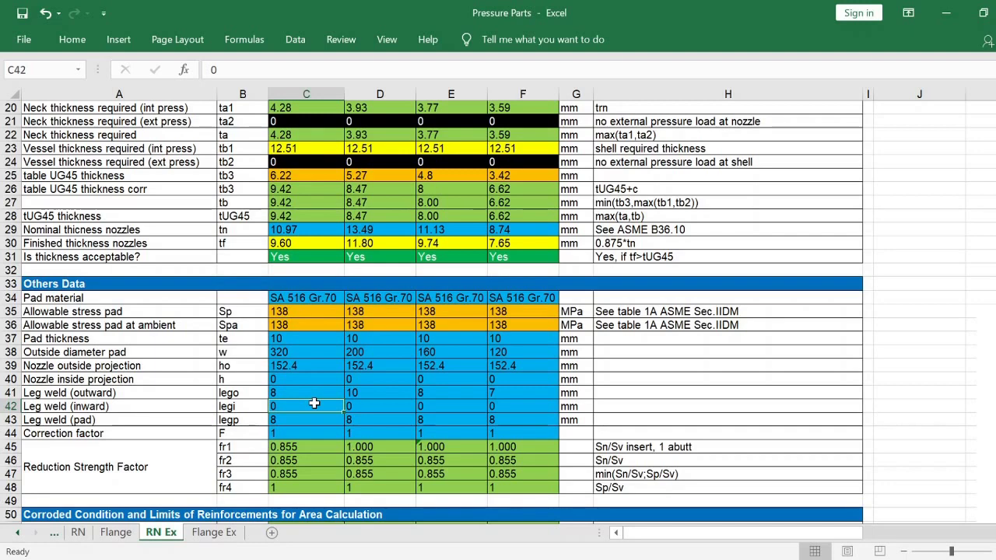
key(Down)
key(Down)
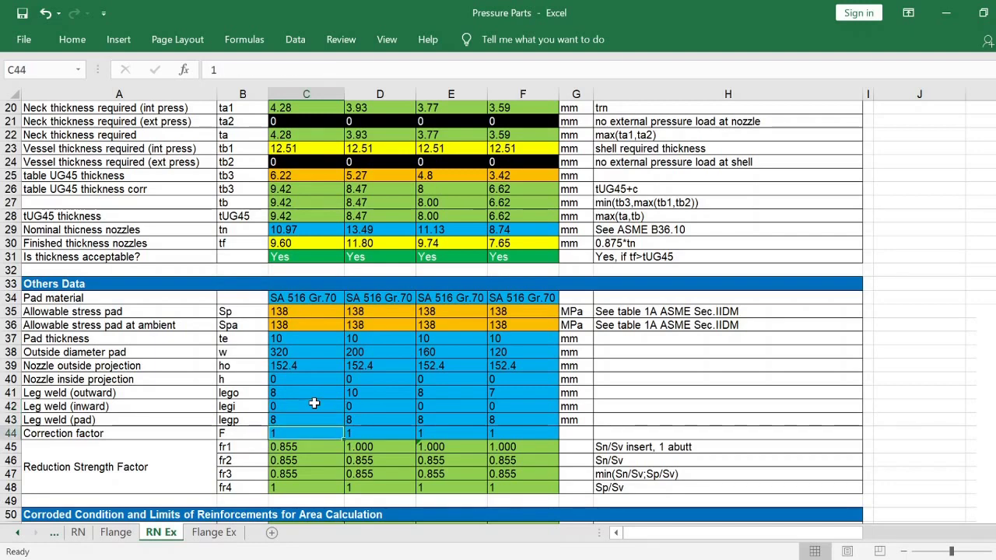
key(Right)
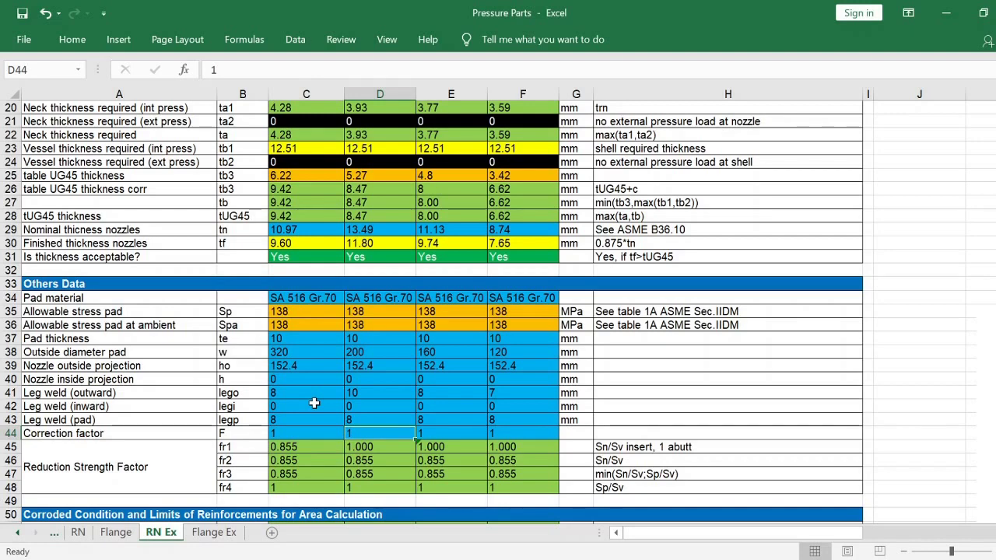
key(Left)
key(Down)
key(Down)
key(Down)
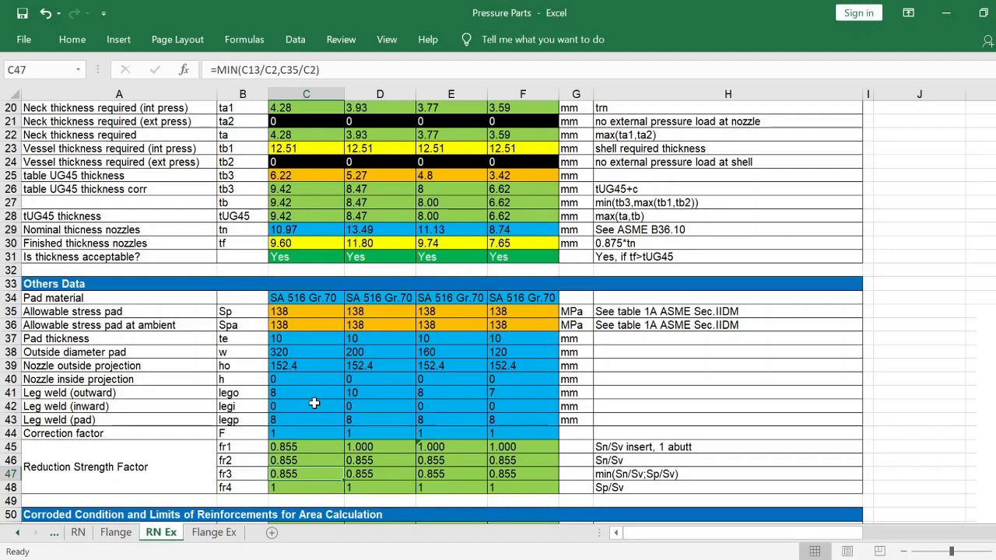
click(256, 441)
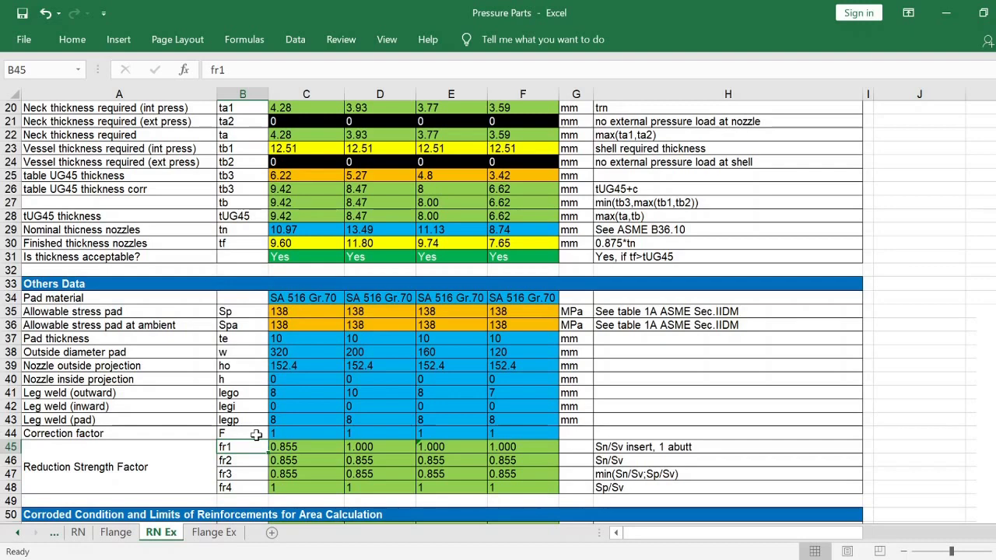
key(Down)
key(Down)
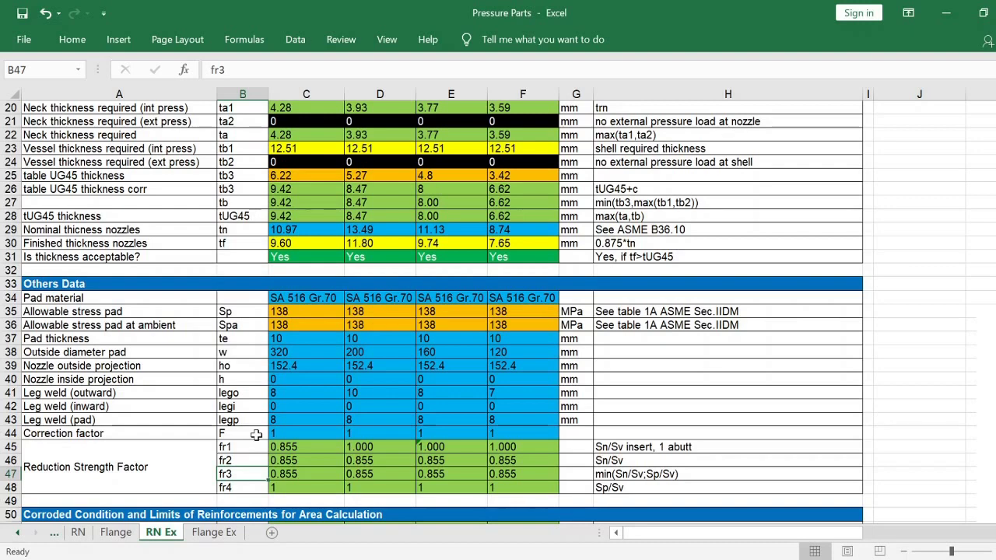
key(Down)
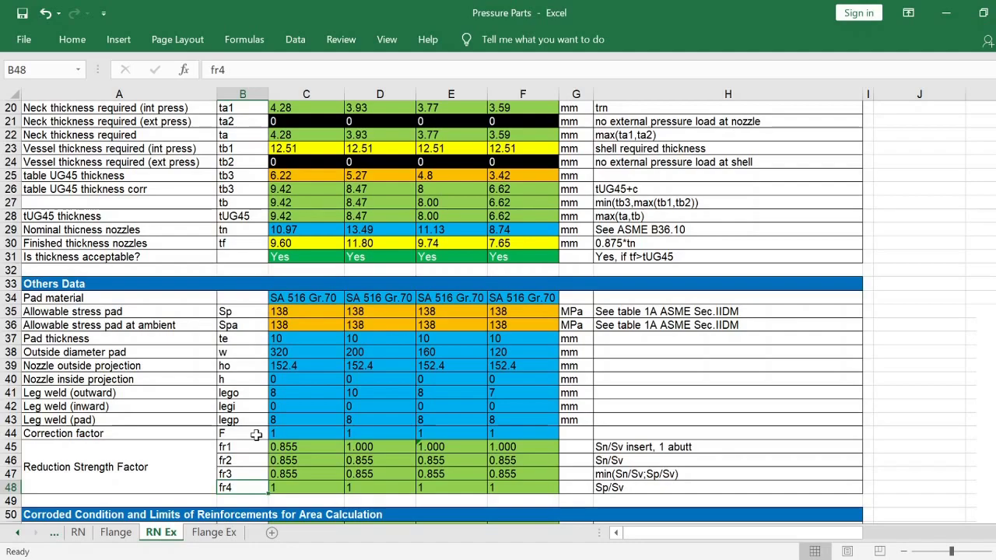
Review the corroded shell and nozzle thicknesses tr, t, trn, tn and ti in rows 51 to 55.
key(Down)
key(Down)
key(Down)
scroll(256, 434, down, 4)
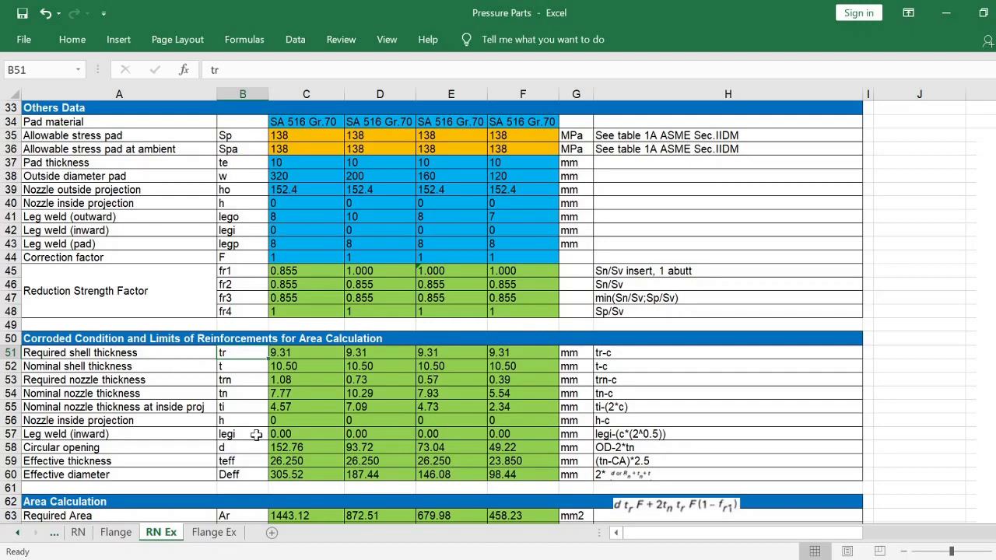
key(Down)
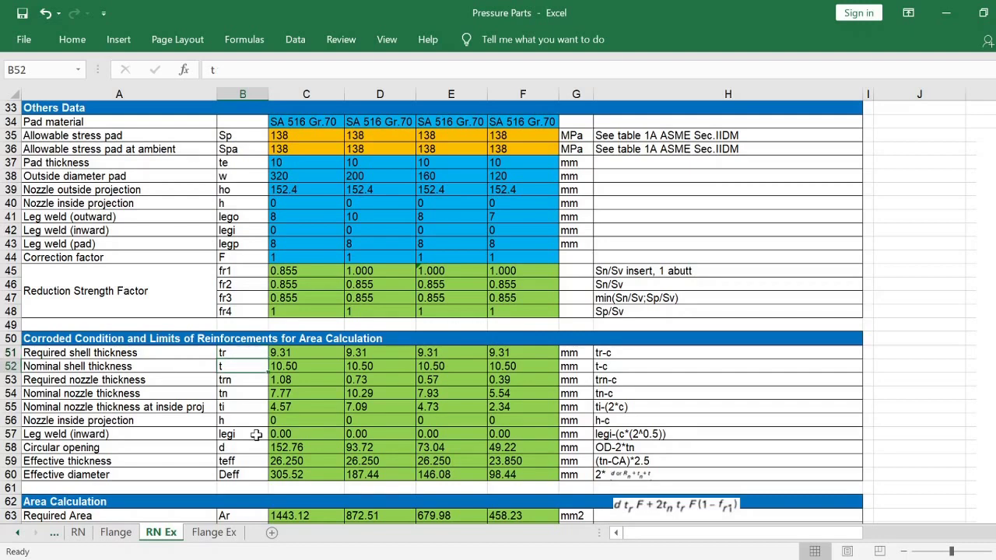
key(Down)
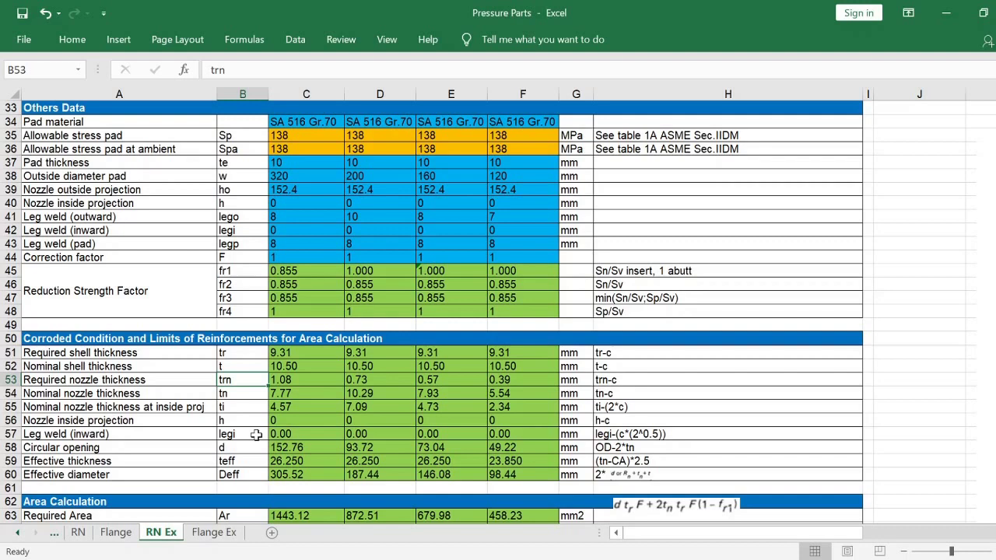
key(Down)
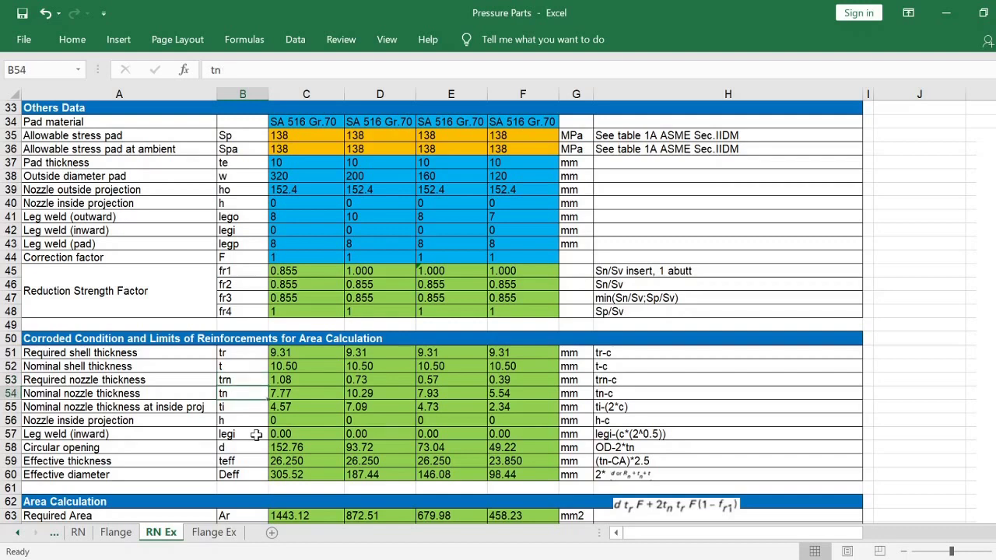
key(Down)
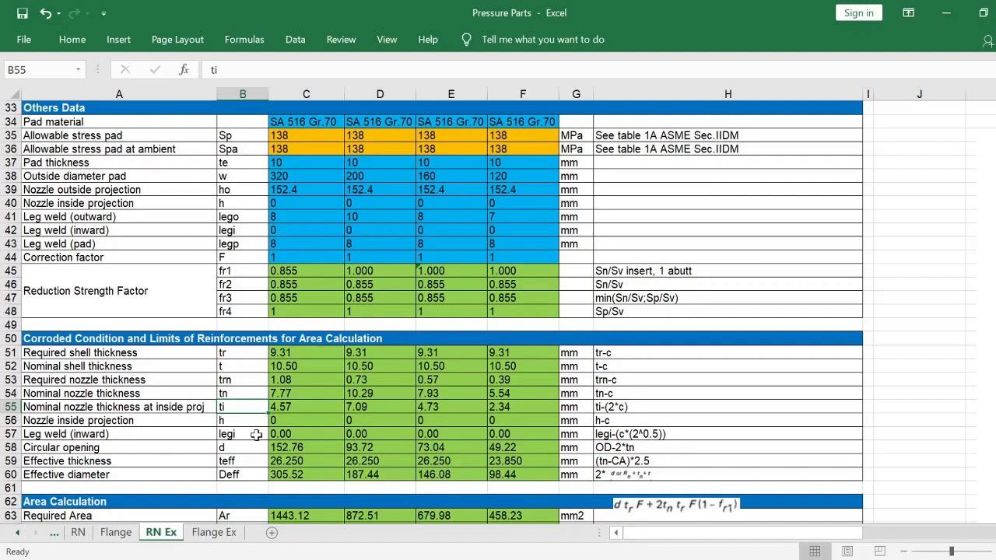
Review the corroded inside projection, inward leg weld, circular opening, effective thickness and effective diameter in rows 56 to 60.
key(Down)
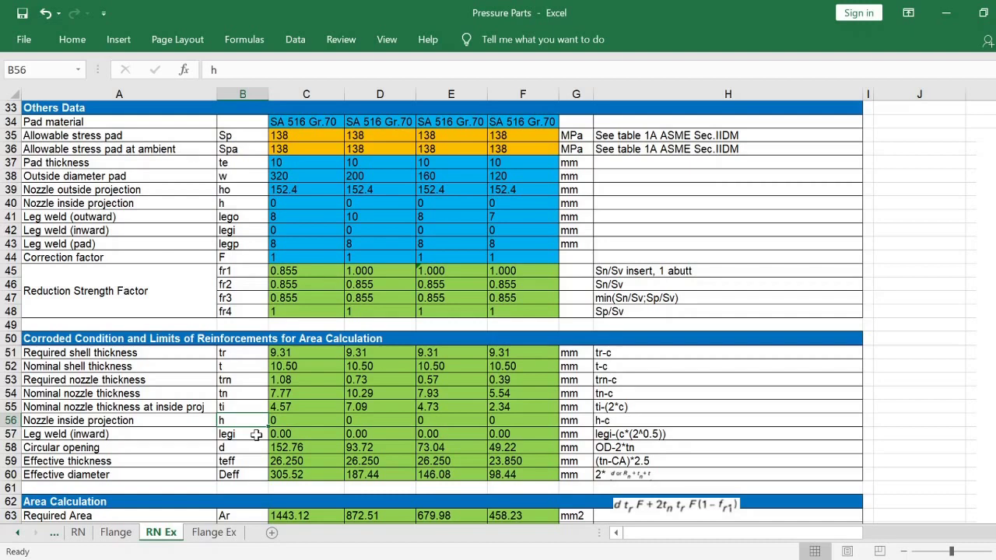
key(Down)
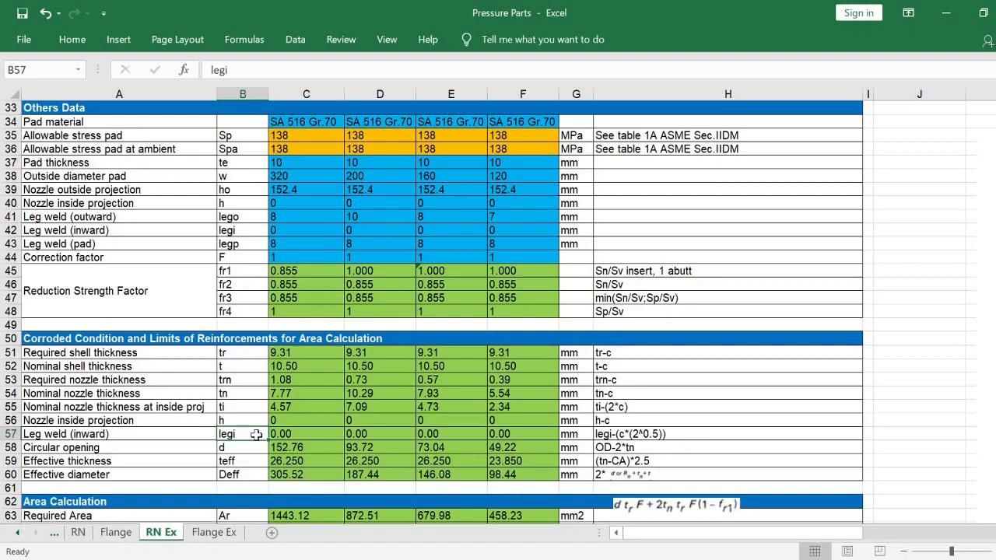
key(Down)
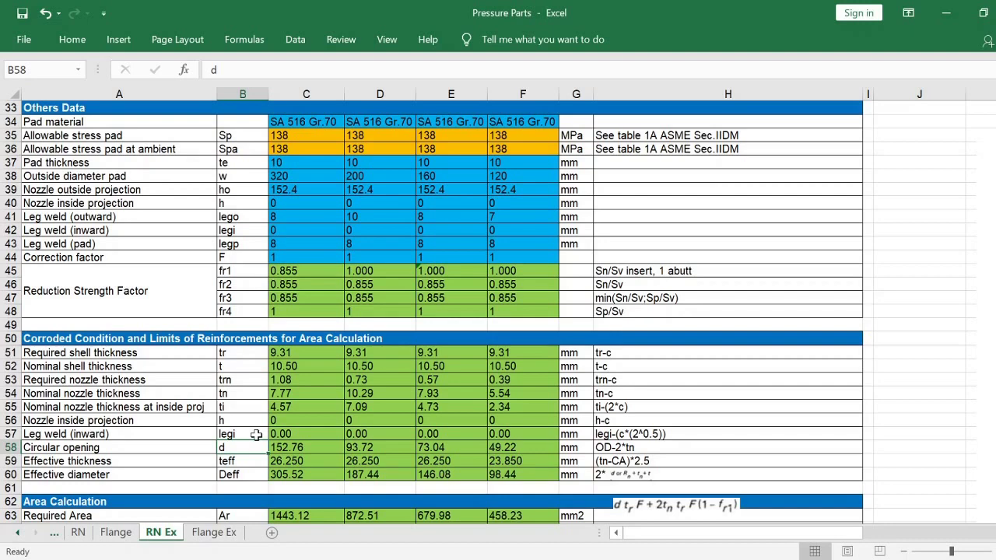
key(Down)
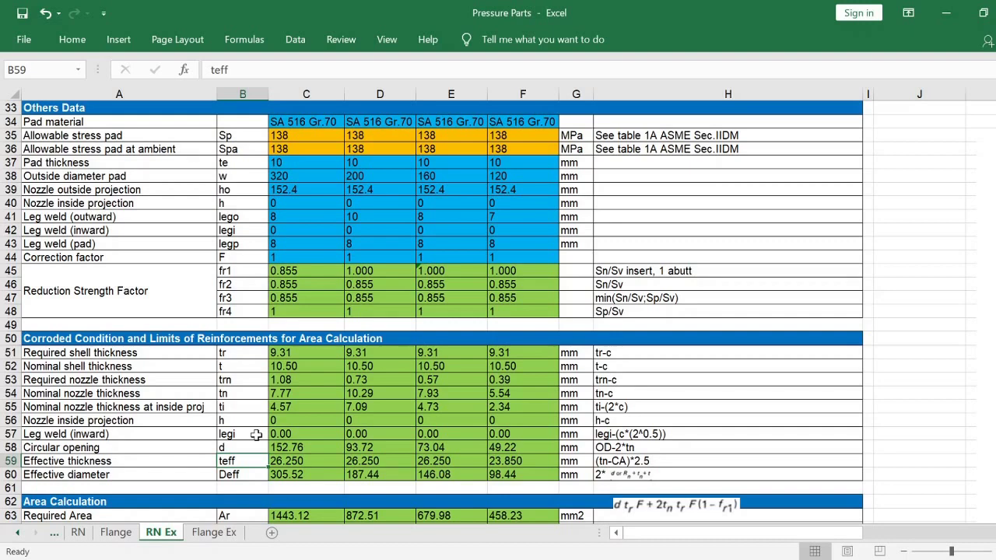
key(Down)
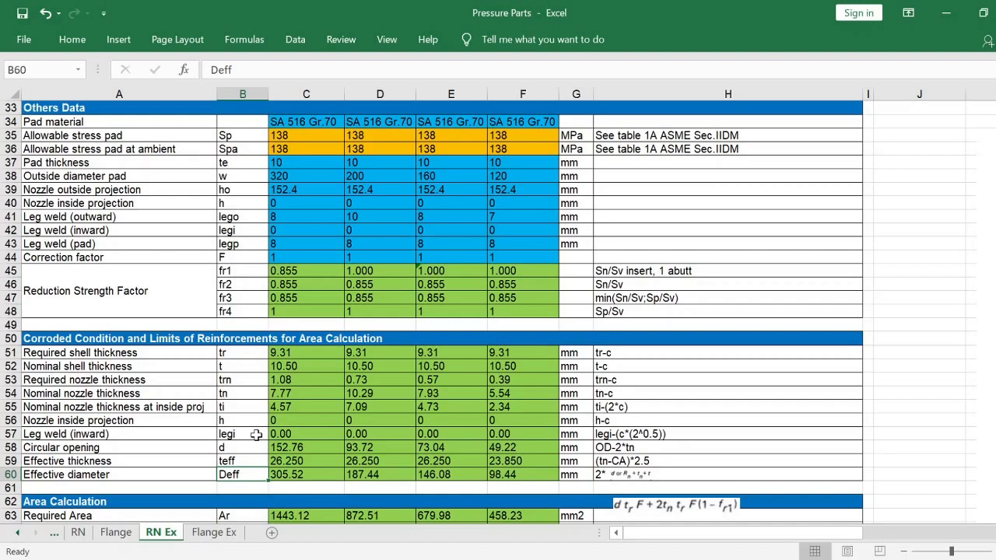
Look through the Area Calculation section from the required area down to the MAWP row.
key(Down)
key(Down)
key(Down)
key(Down)
key(Down)
key(Down)
key(Down)
key(Down)
key(Down)
key(Down)
key(Down)
key(Down)
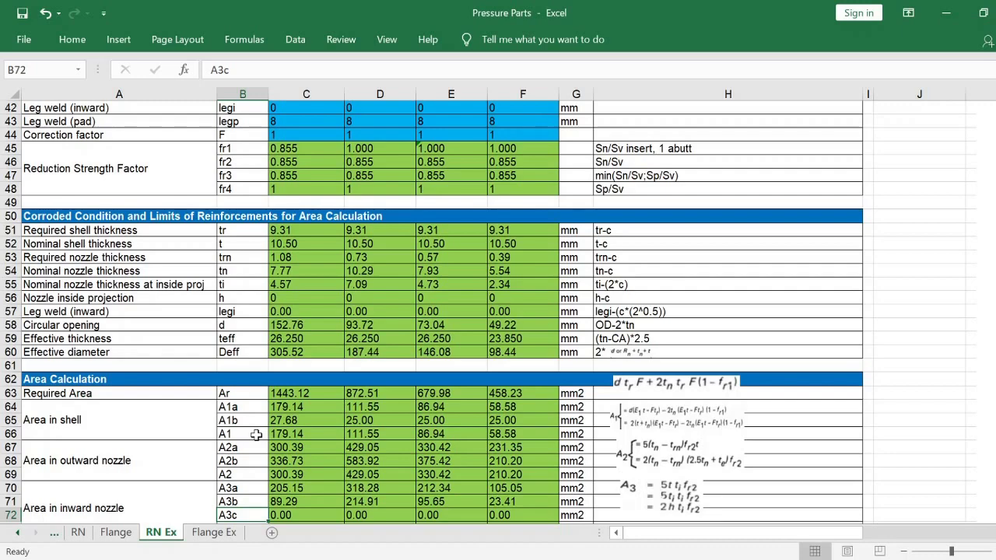
key(Down)
key(Down)
key(Down)
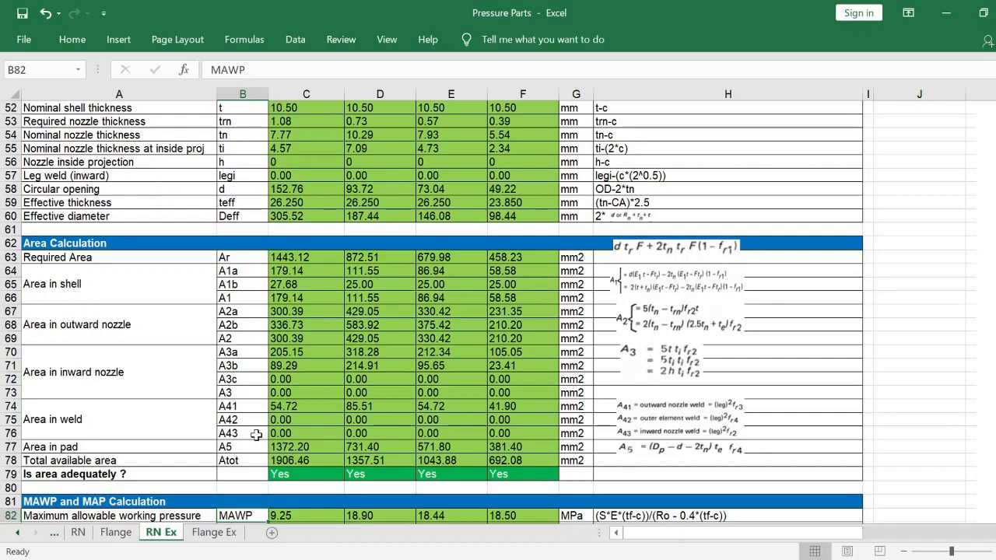
Examine the Figure UG-37.1 nomenclature and formulas for reinforced openings beside the calculation, down to its notes.
drag(845, 545, 978, 545)
scroll(860, 395, up, 7)
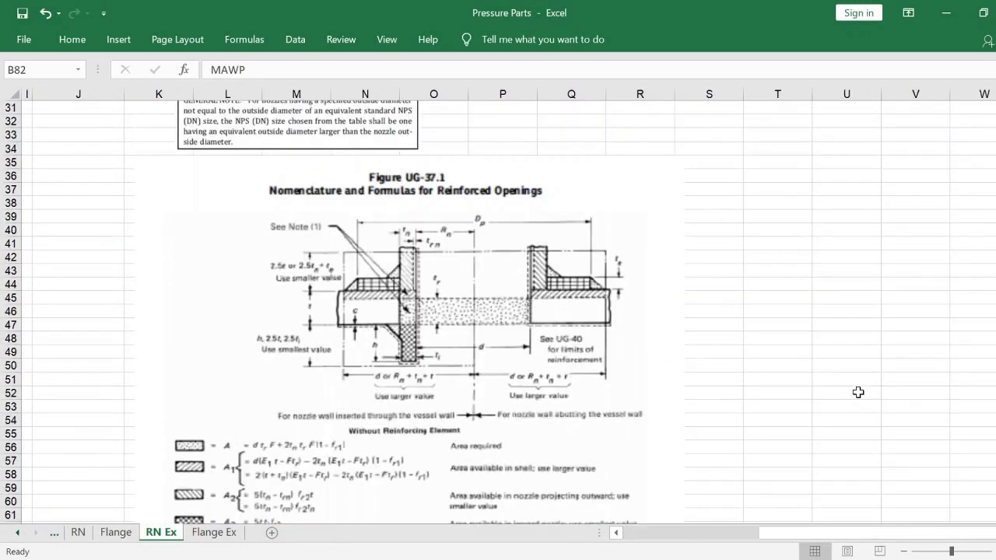
scroll(859, 392, up, 4)
scroll(857, 392, down, 3)
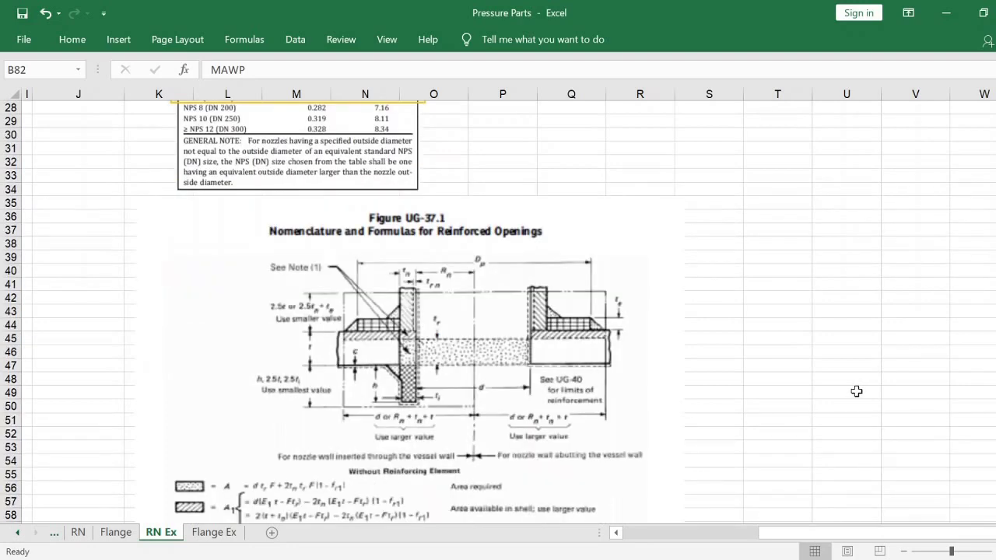
scroll(857, 391, down, 8)
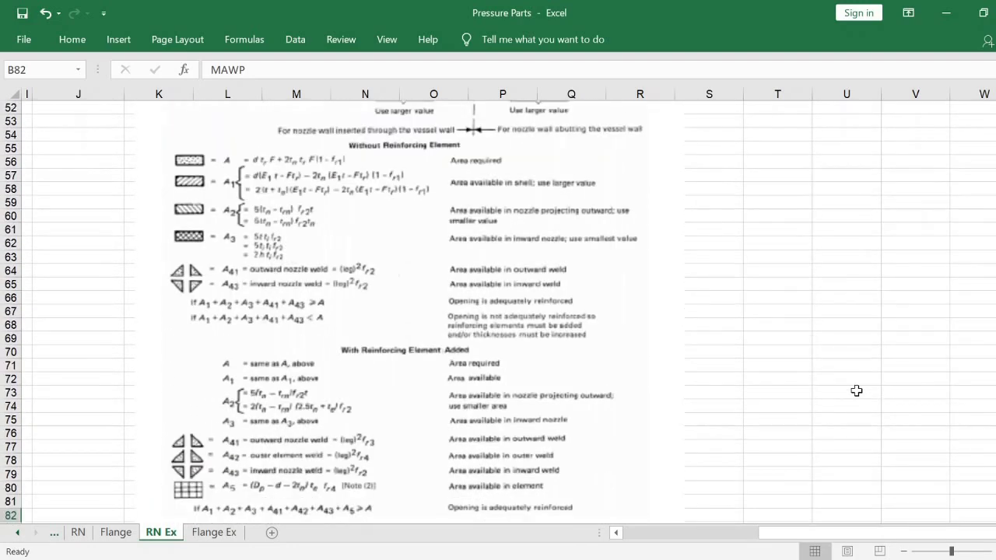
scroll(857, 391, down, 4)
click(857, 390)
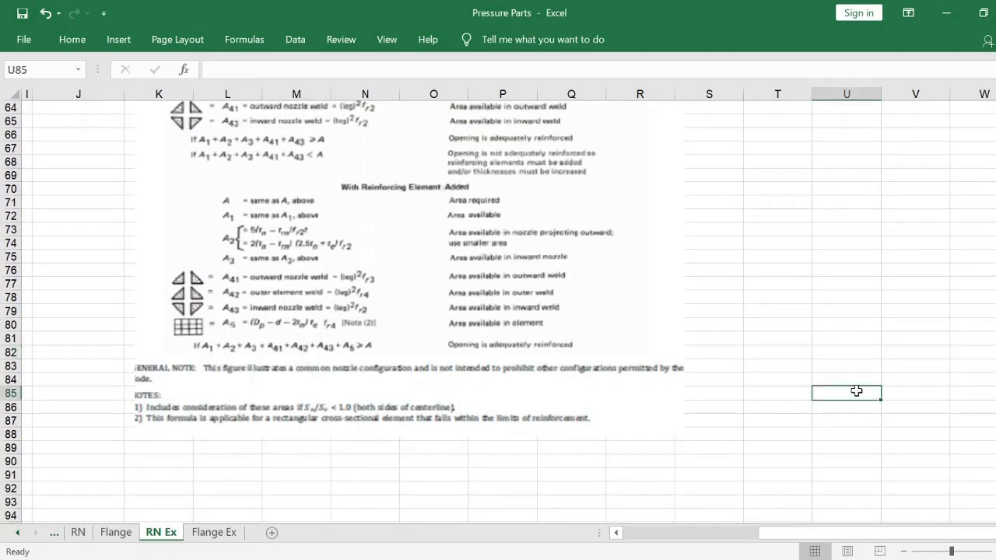
Review the shell, nozzle, weld and pad areas A1 to A5 and the total available area formulas in C78:F78.
key(Home)
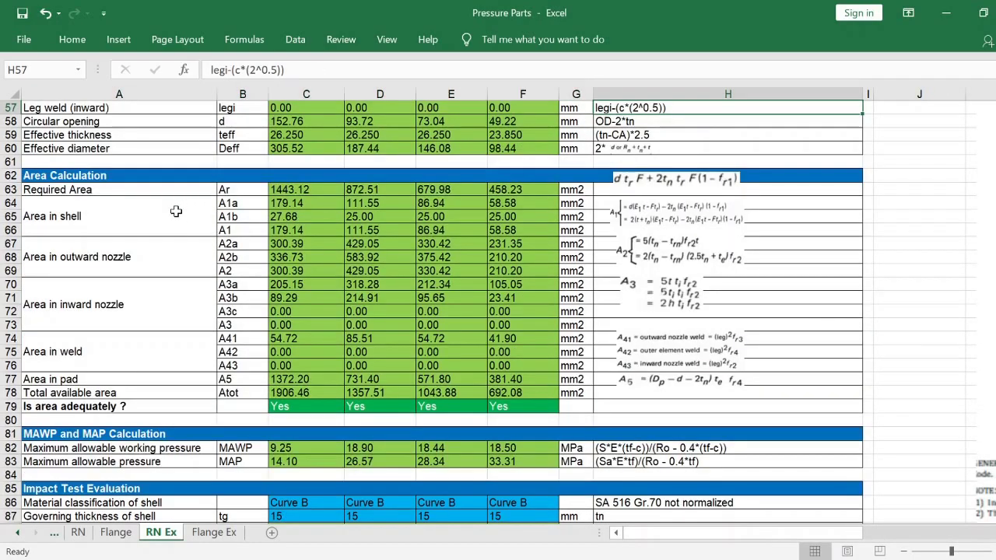
click(178, 217)
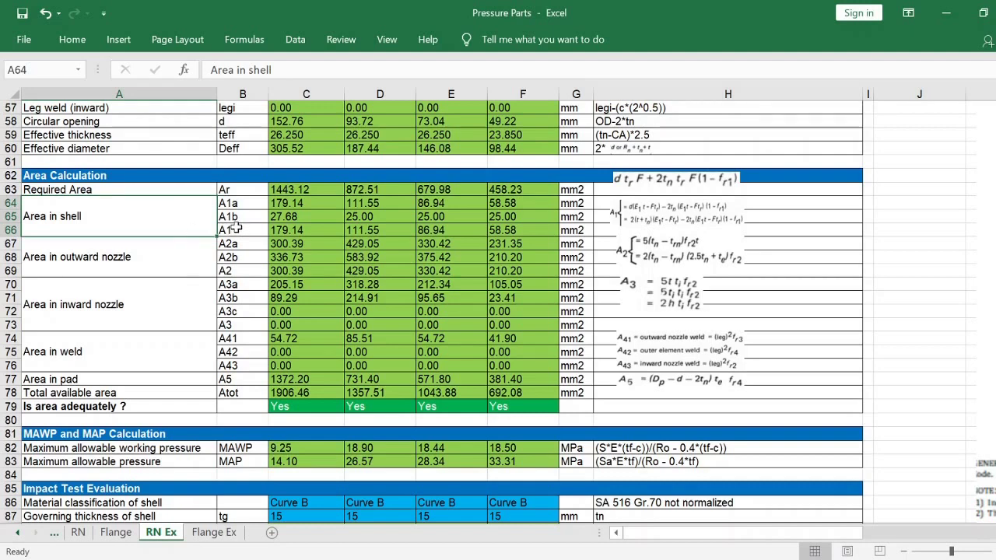
click(234, 266)
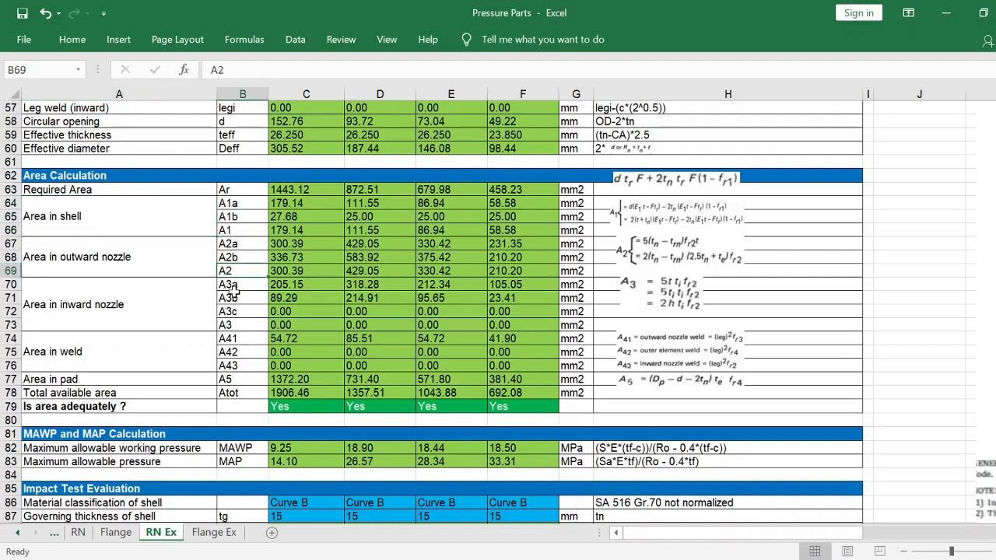
click(236, 295)
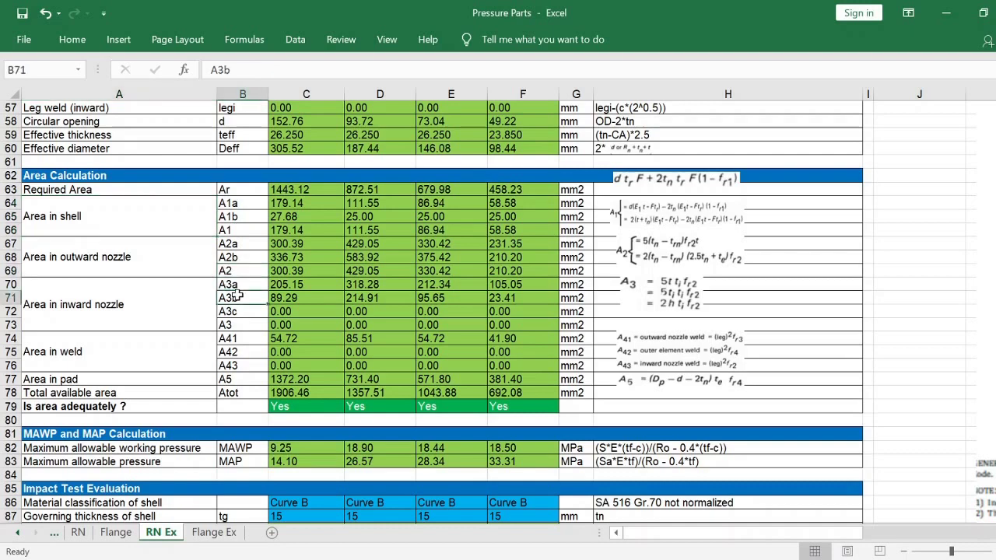
click(242, 340)
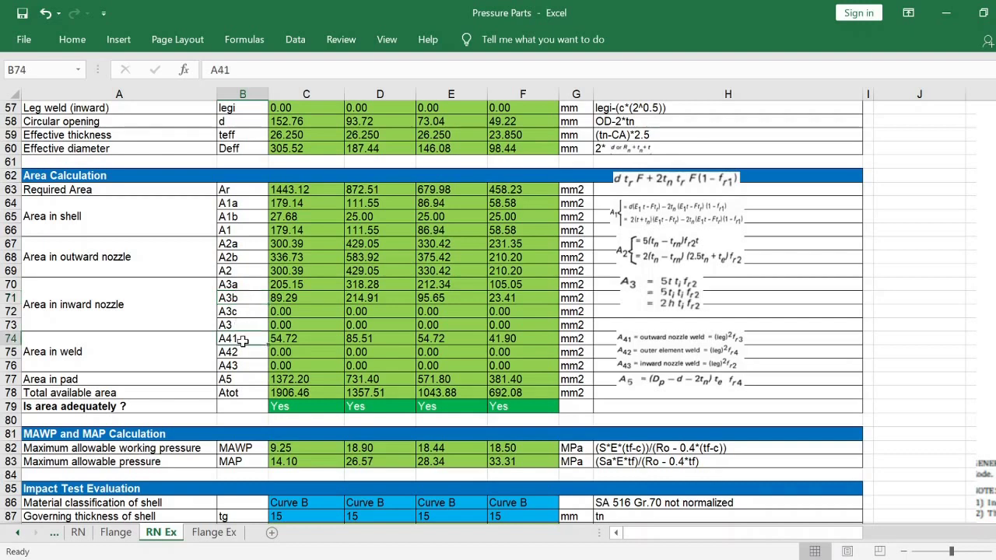
click(246, 377)
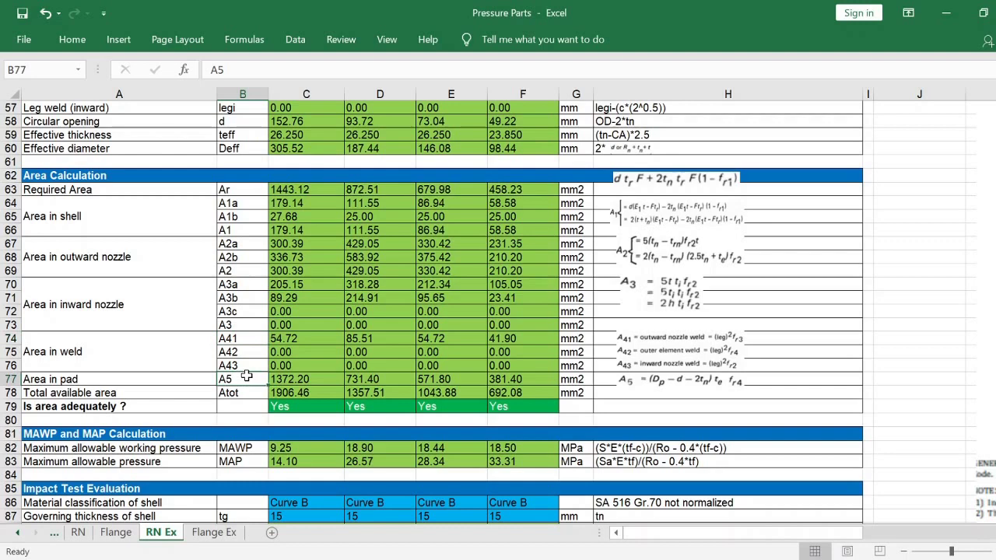
click(299, 393)
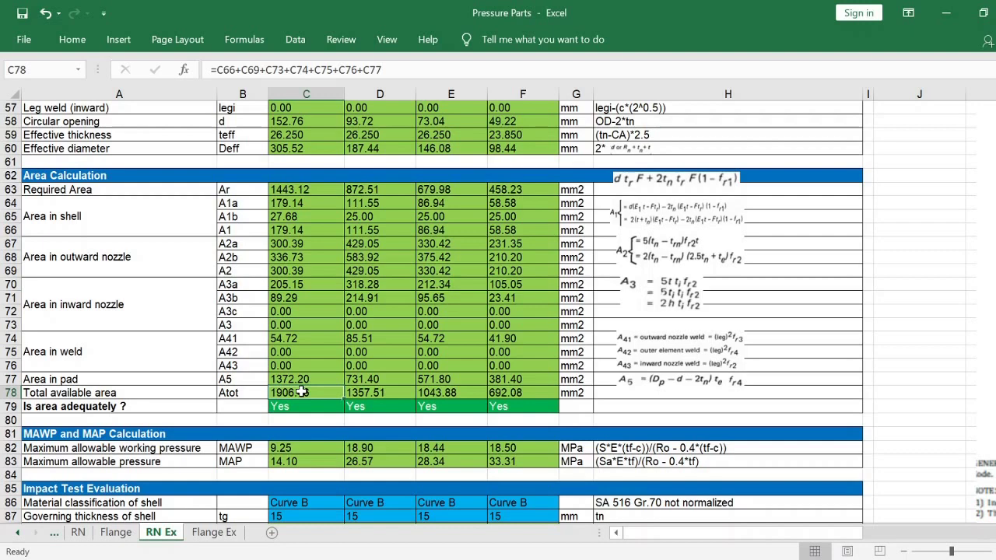
drag(301, 393, 514, 393)
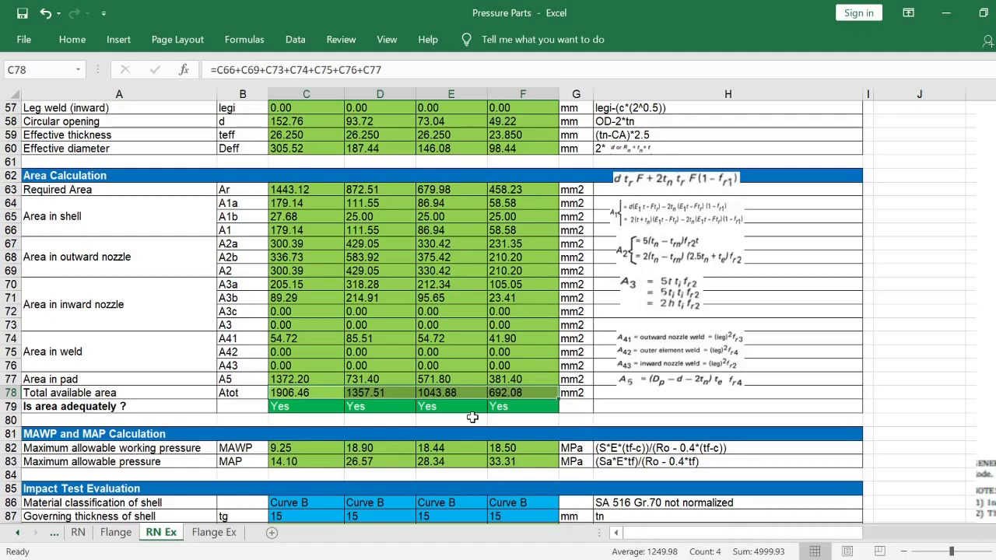
Review the MAWP and MAP in rows 82 and 83 for each of the four nozzles.
click(436, 450)
drag(253, 453, 257, 475)
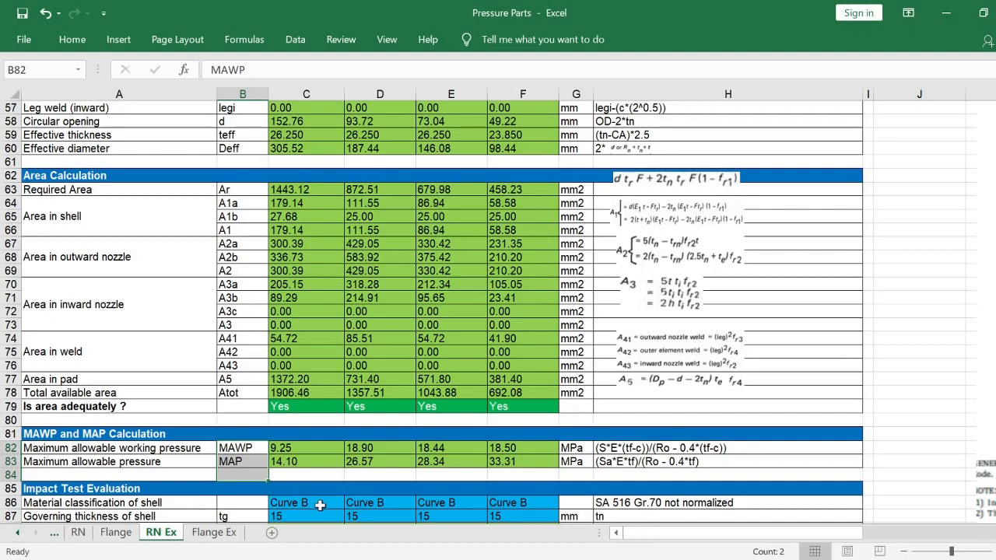
drag(327, 448, 325, 458)
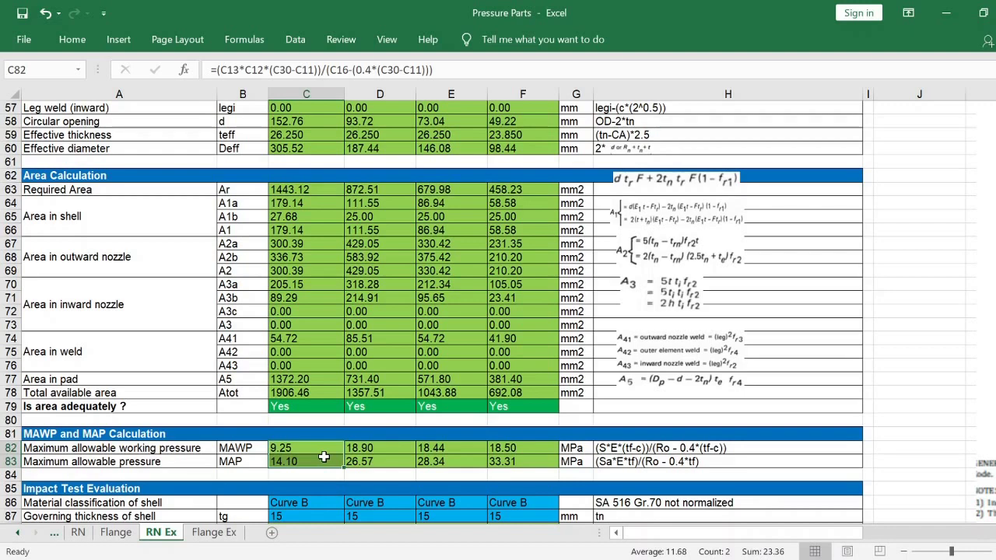
drag(361, 448, 362, 460)
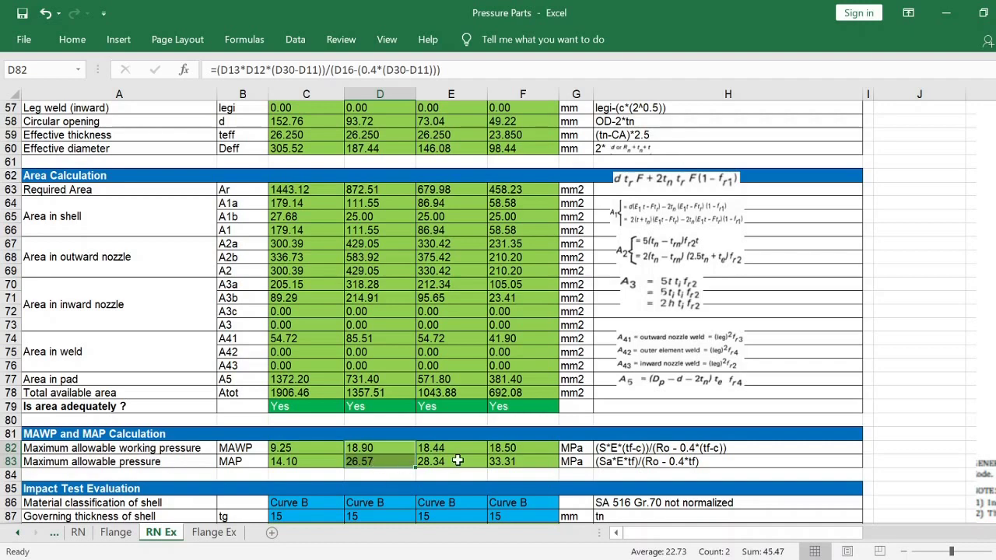
drag(460, 449, 465, 460)
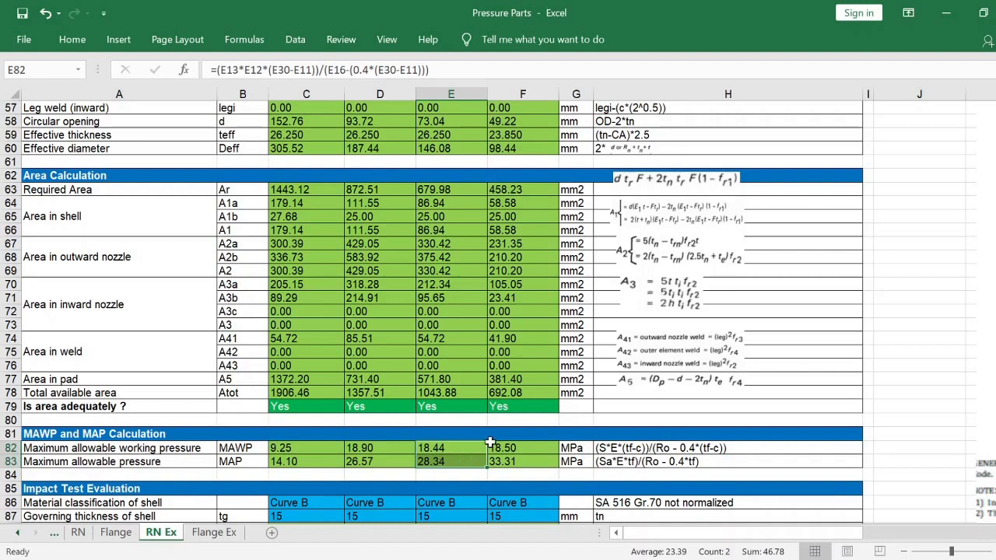
drag(495, 445, 496, 460)
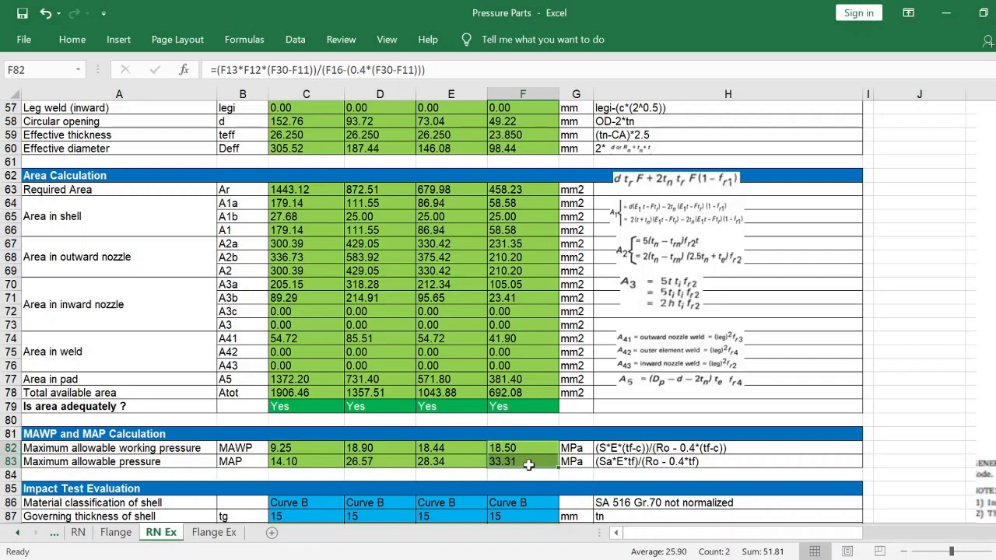
Review the Impact Test Evaluation for the shell, nozzle, pad and connection, including governing thickness and calculated MDMT.
scroll(529, 464, down, 6)
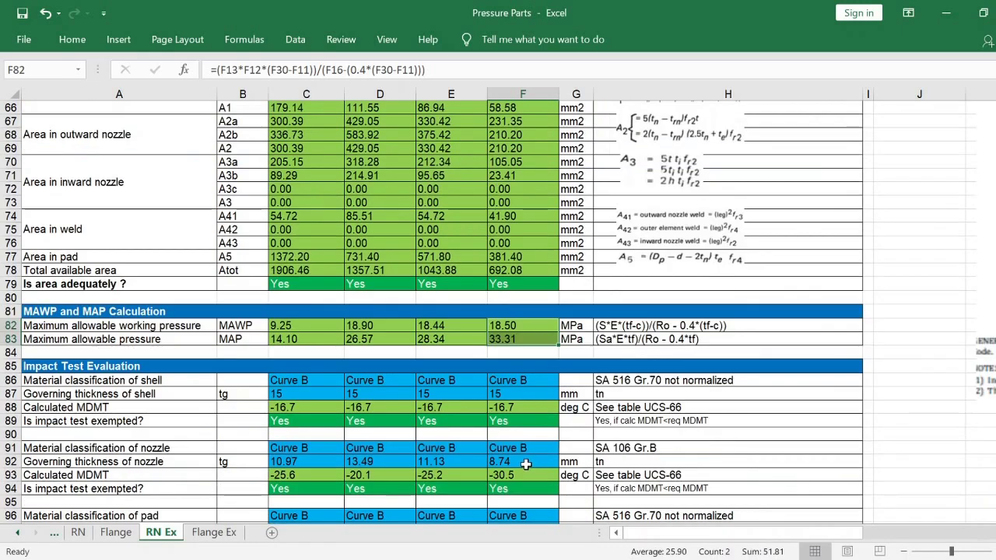
click(299, 270)
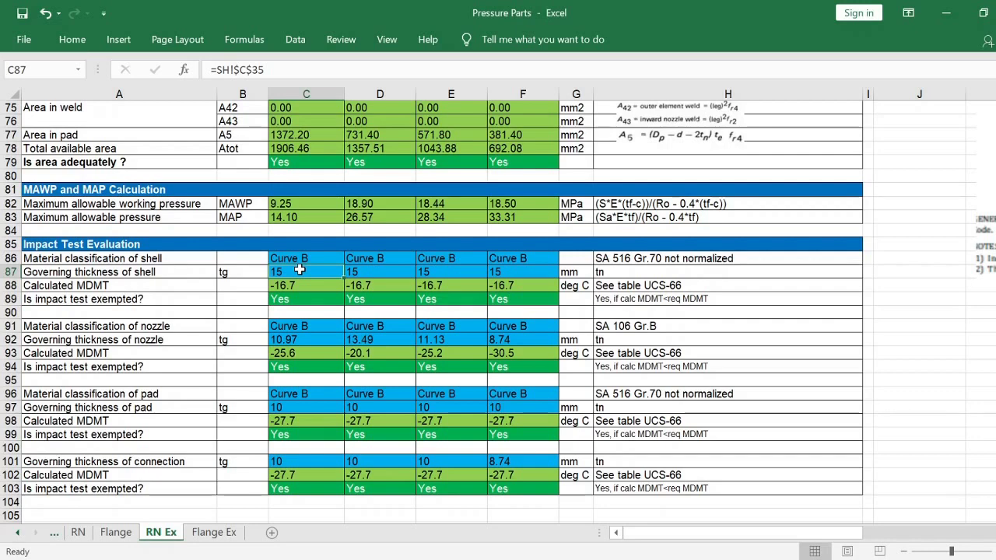
click(179, 268)
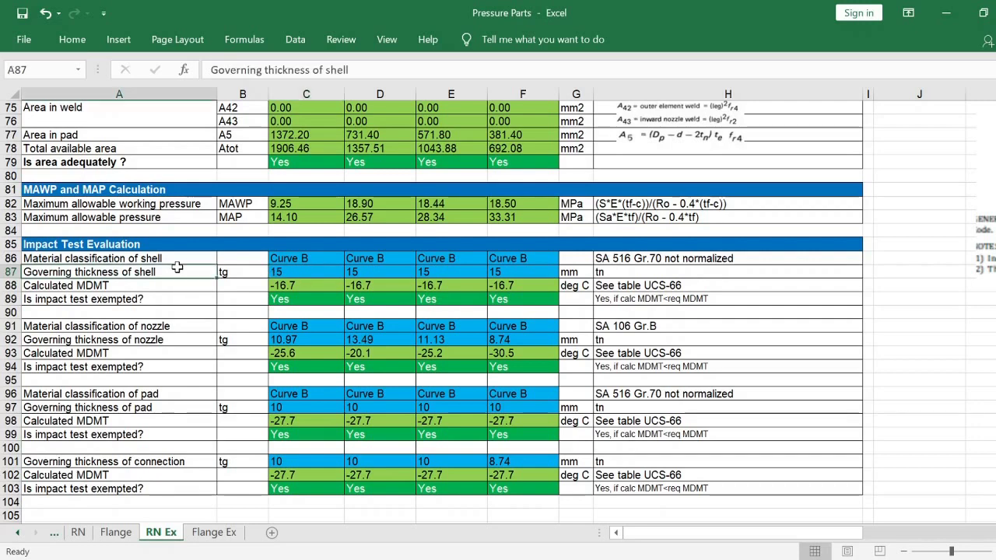
click(172, 286)
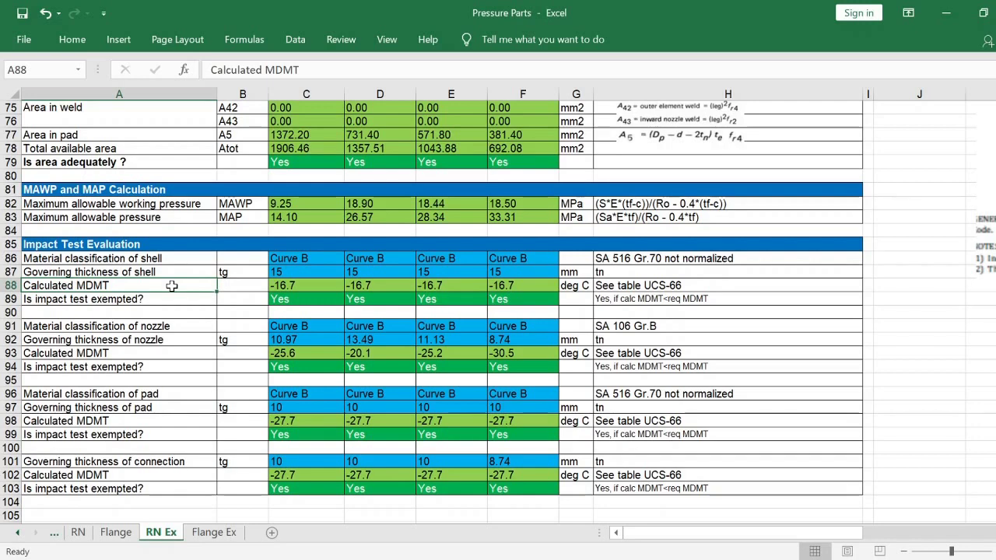
click(154, 326)
click(170, 394)
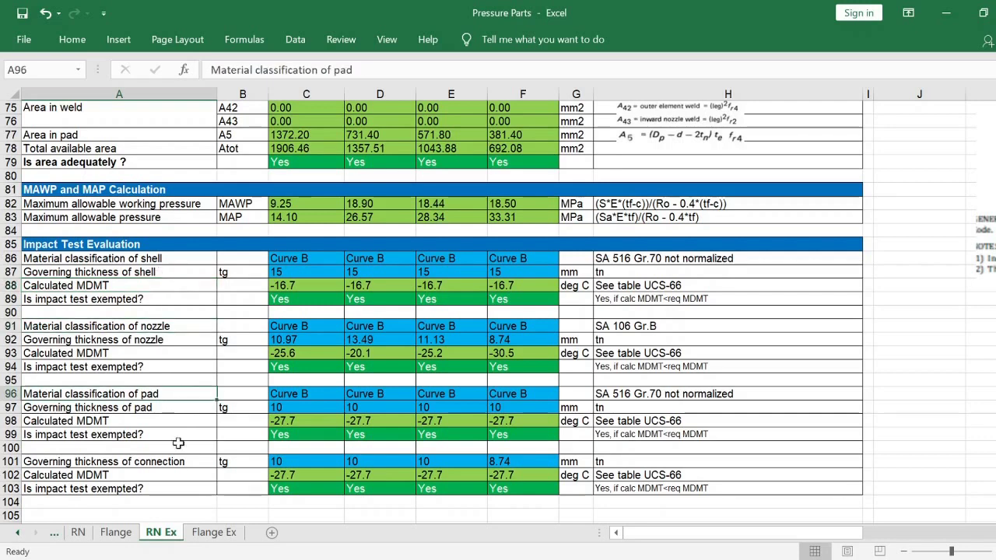
click(182, 462)
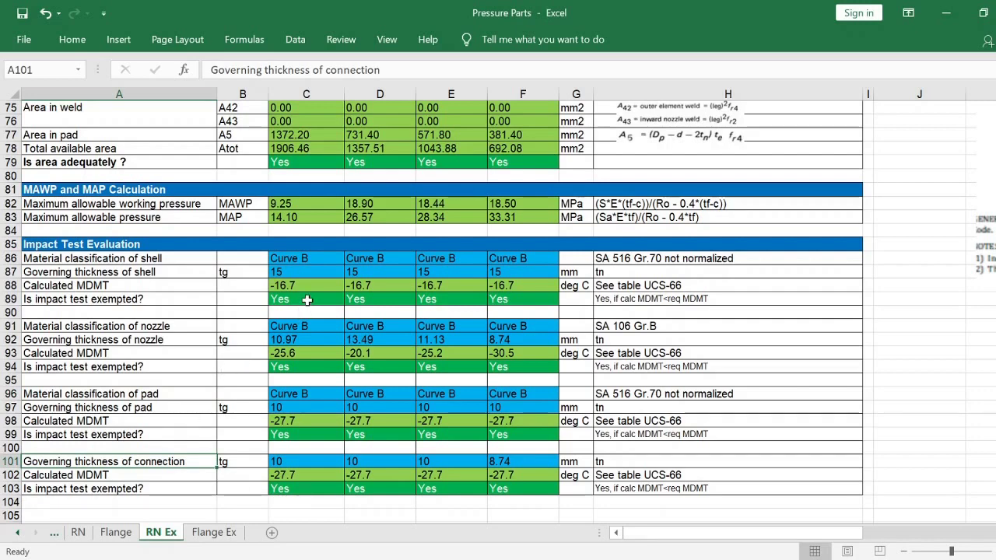
Compare the shell's calculated MDMT in the Impact Test Evaluation with the minimum design metal temperature in C10:F10.
click(329, 259)
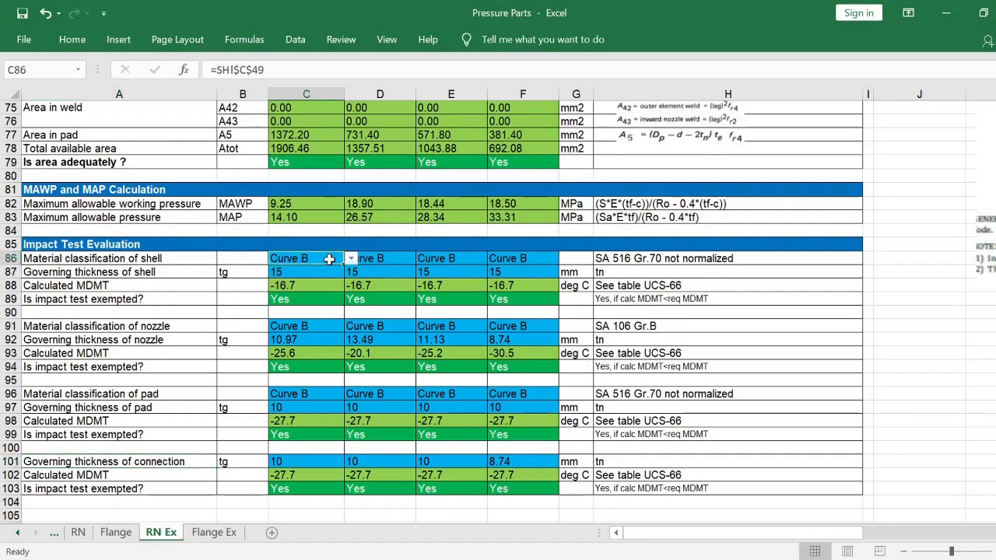
click(321, 286)
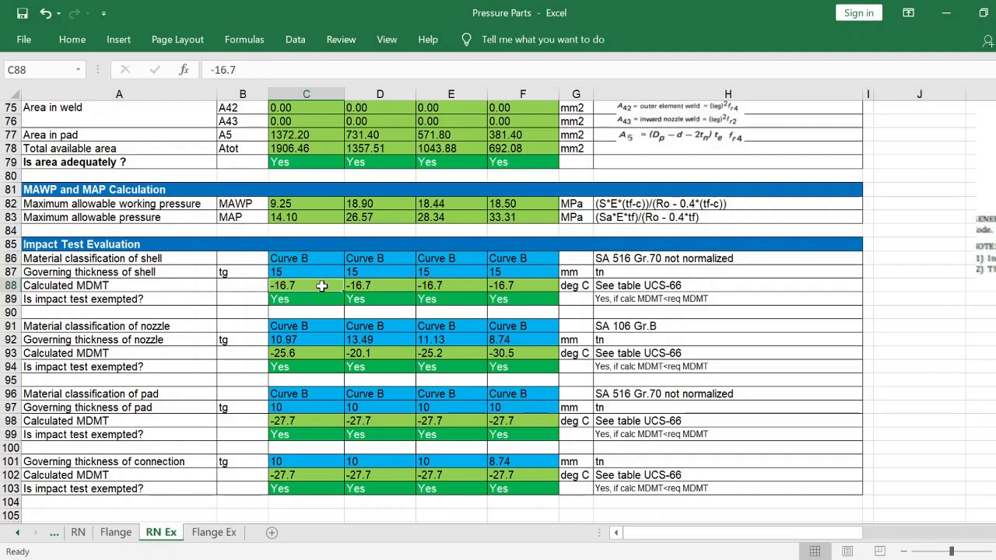
scroll(321, 286, up, 1)
scroll(322, 285, up, 20)
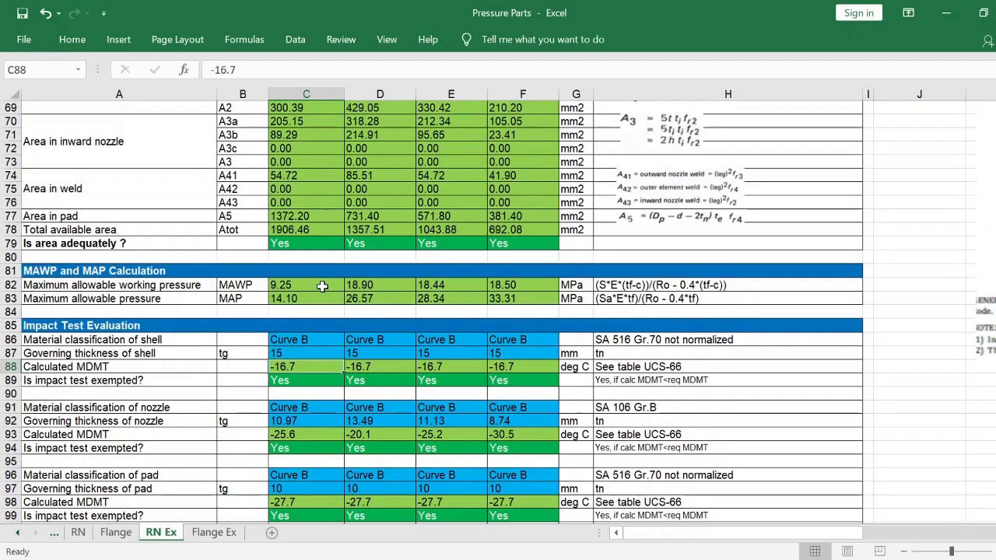
scroll(322, 285, up, 2)
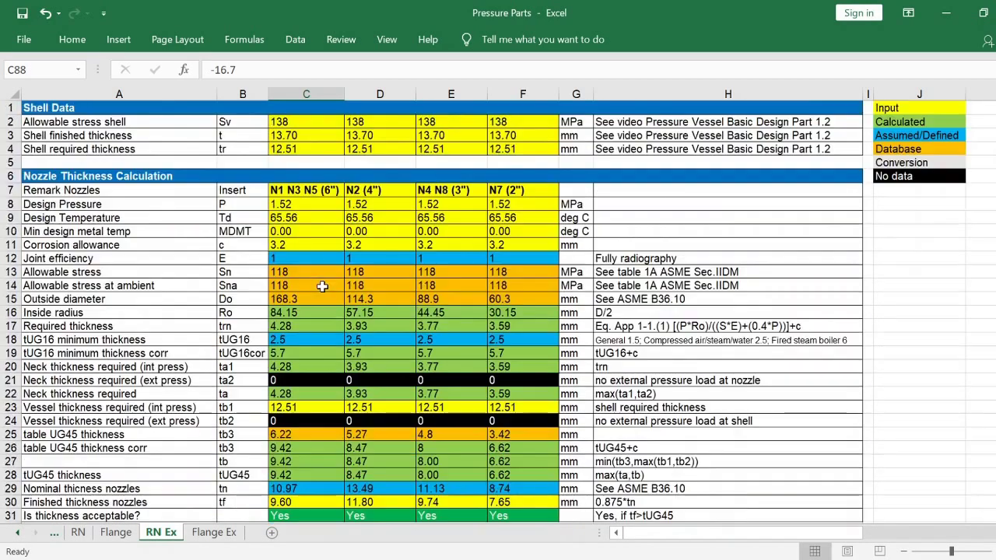
drag(325, 231, 496, 231)
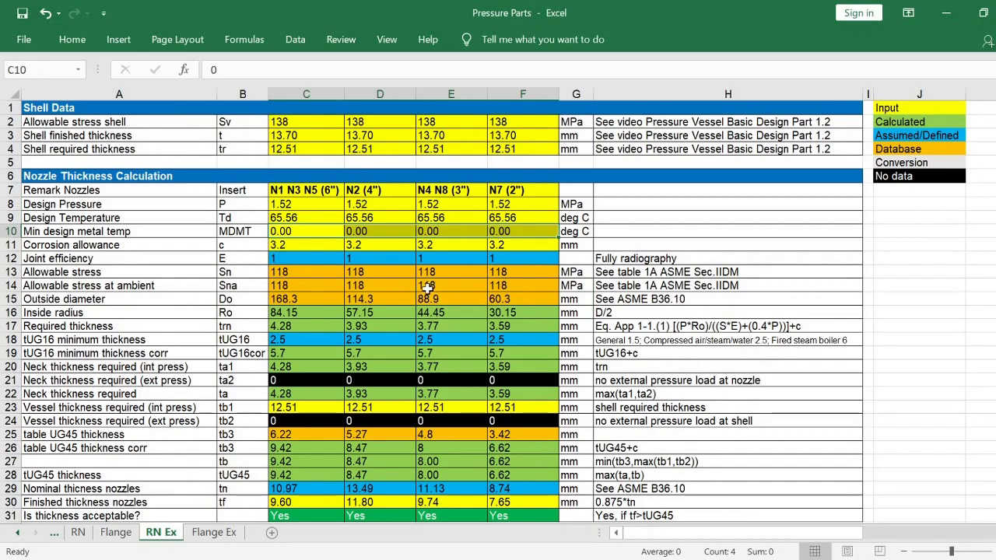
scroll(404, 305, down, 20)
scroll(404, 306, down, 2)
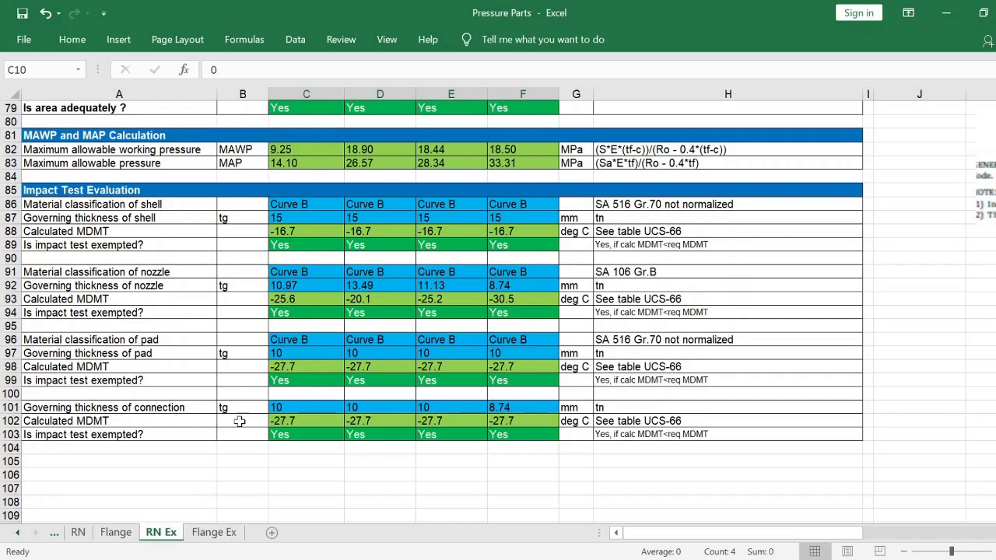
In the Flange Ex sheet, link Design Pressure in B1 to the nozzle design pressure in cell C8 of RN Ex.
click(209, 534)
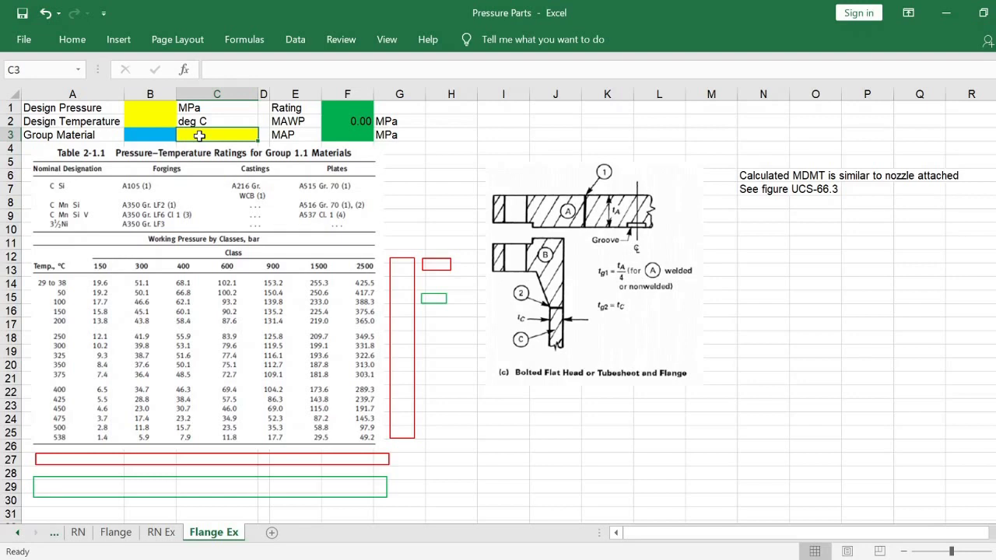
click(115, 113)
click(111, 124)
click(106, 143)
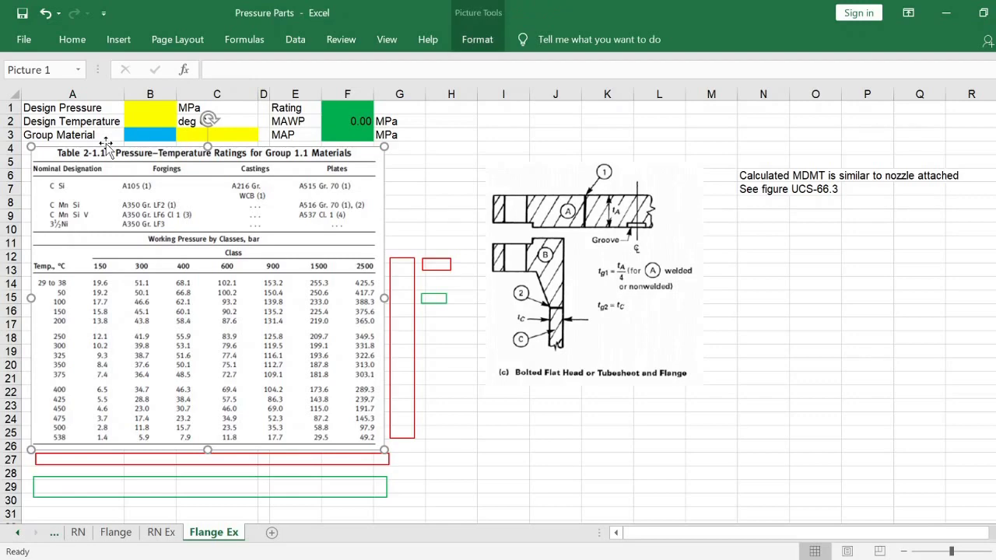
click(141, 111)
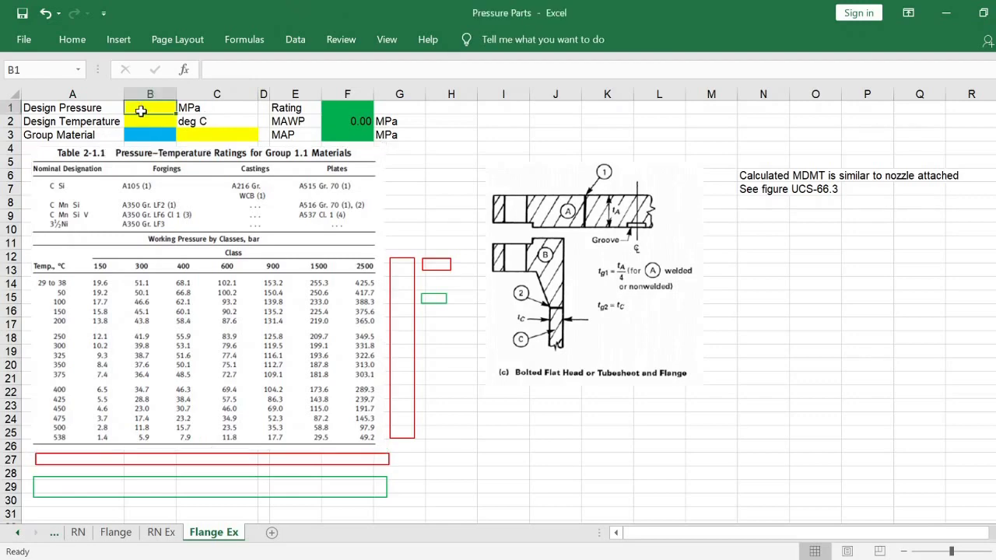
text(=)
click(165, 534)
click(292, 204)
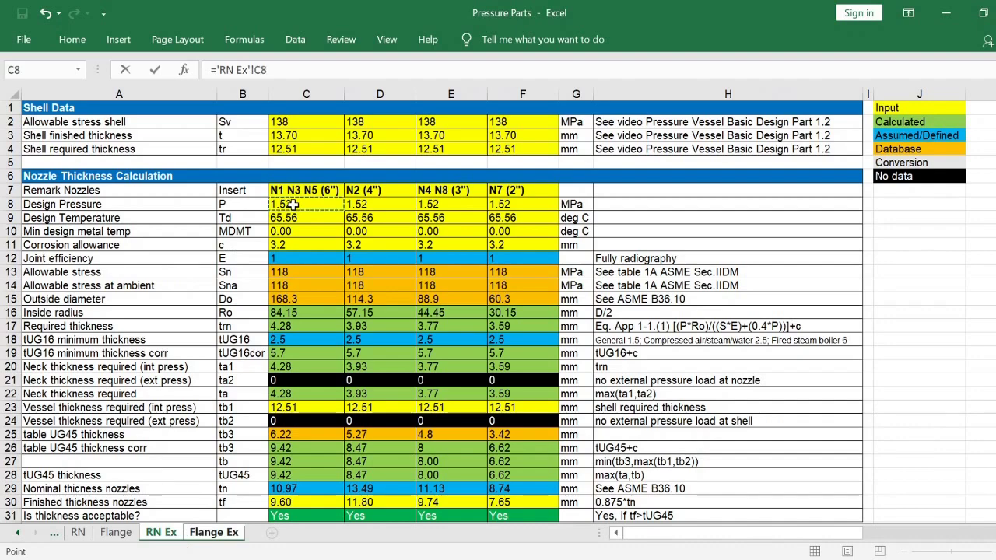
key(Return)
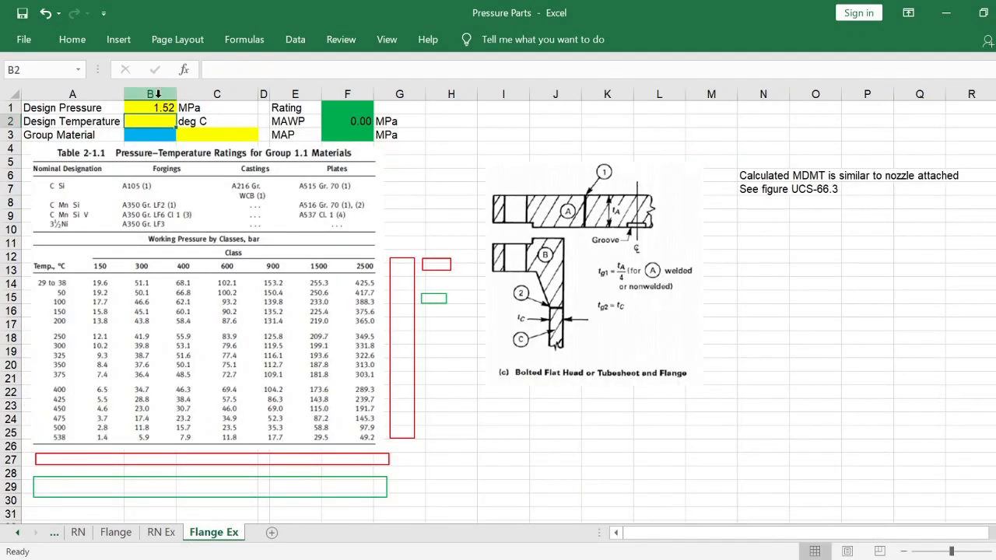
Link Design Temperature in B2 to the nozzle design temperature in cell C9 of RN Ex.
text(=)
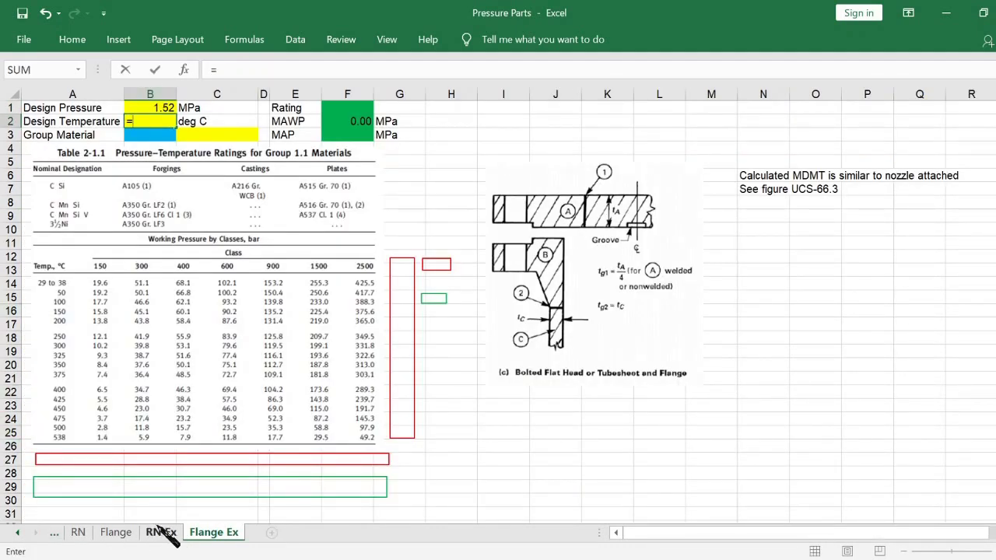
click(160, 534)
click(294, 217)
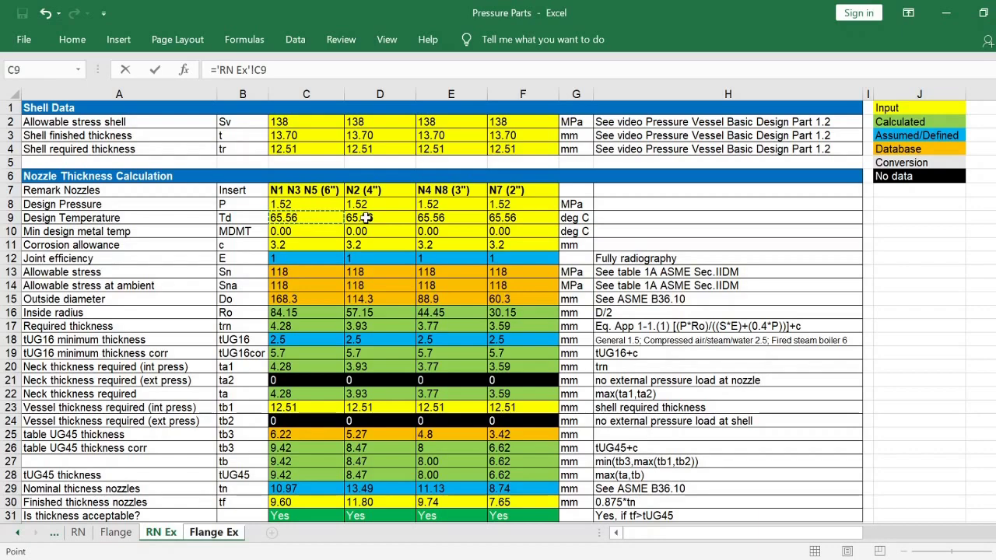
key(Return)
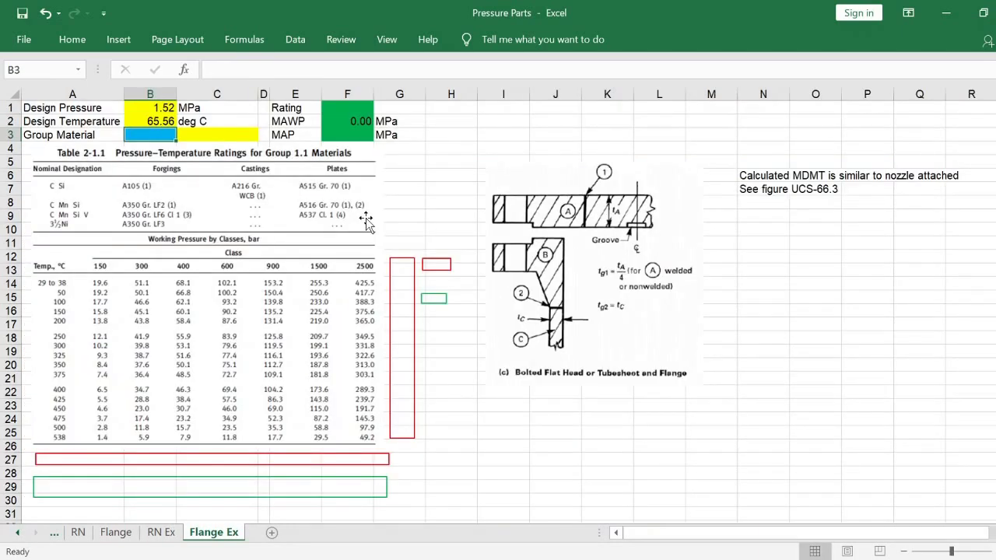
Enter SA 105 as the flange material in C3 and 1.1 as its Group Material in B3.
click(226, 132)
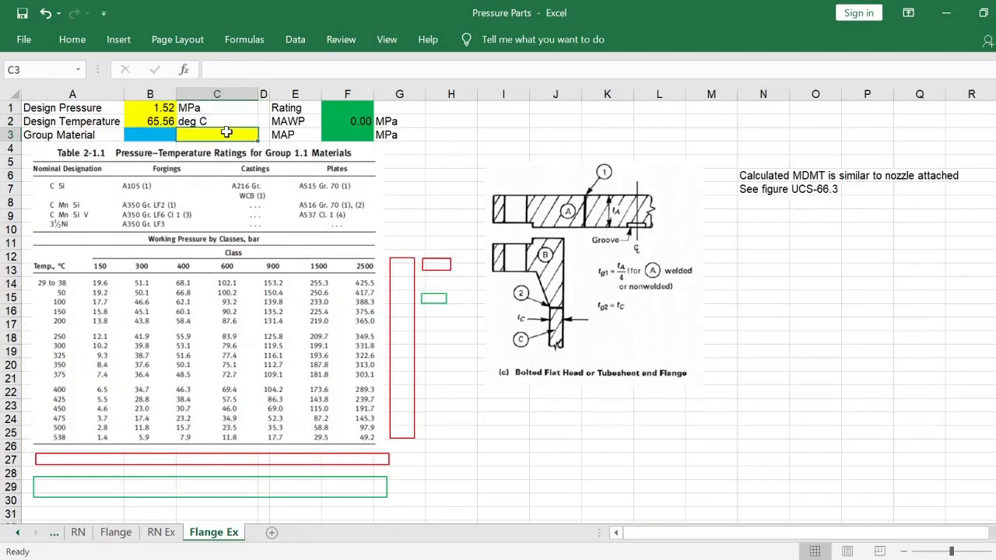
text(SA 1)
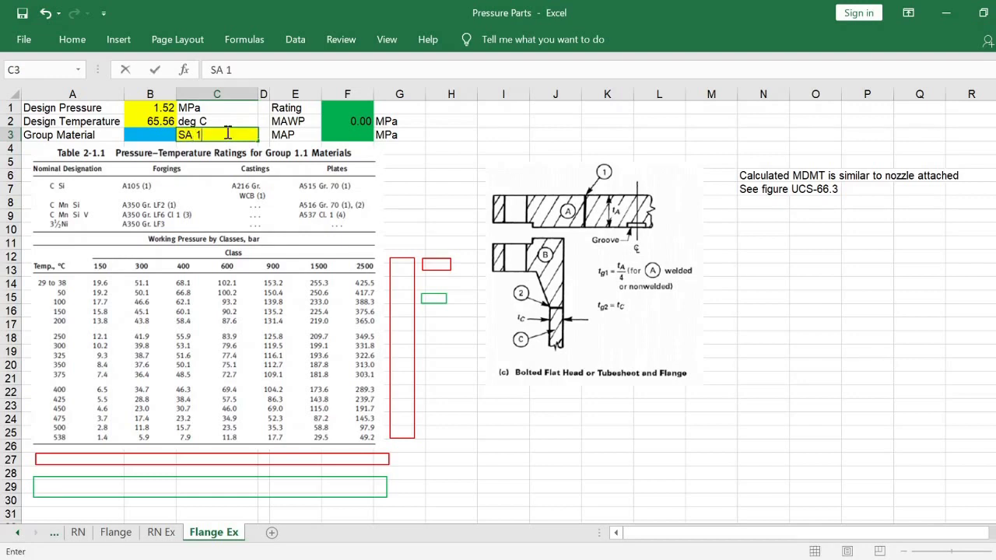
text(05)
key(ctrl+Return)
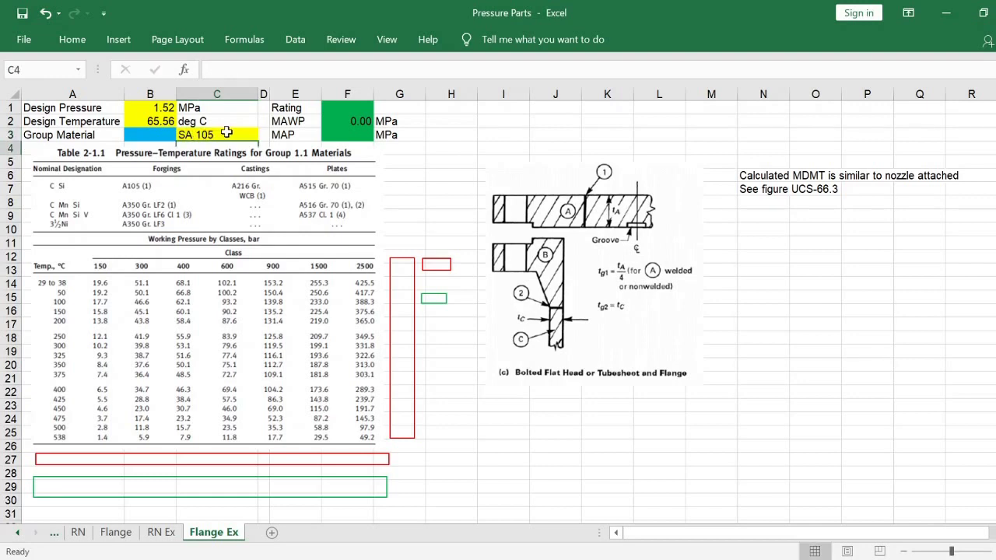
key(Left)
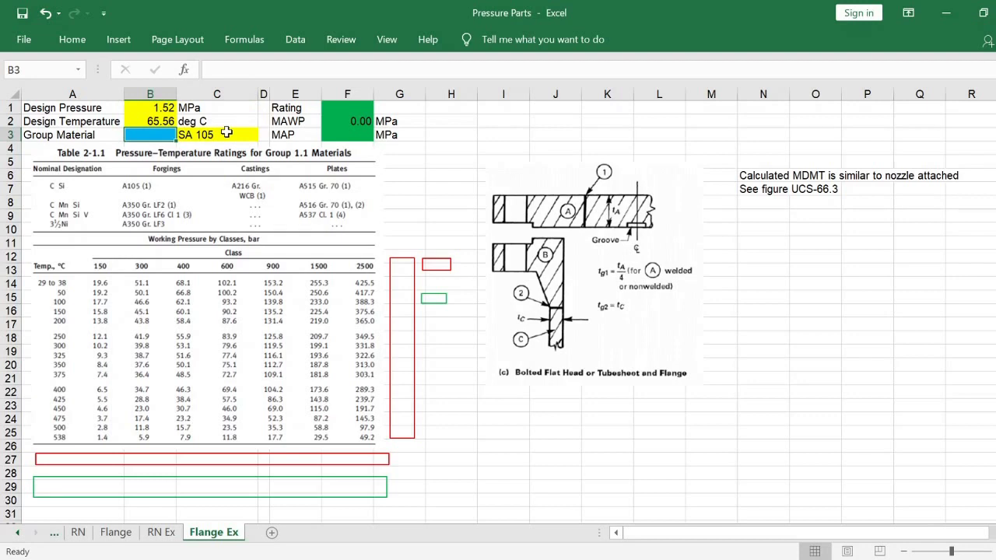
text(1.1)
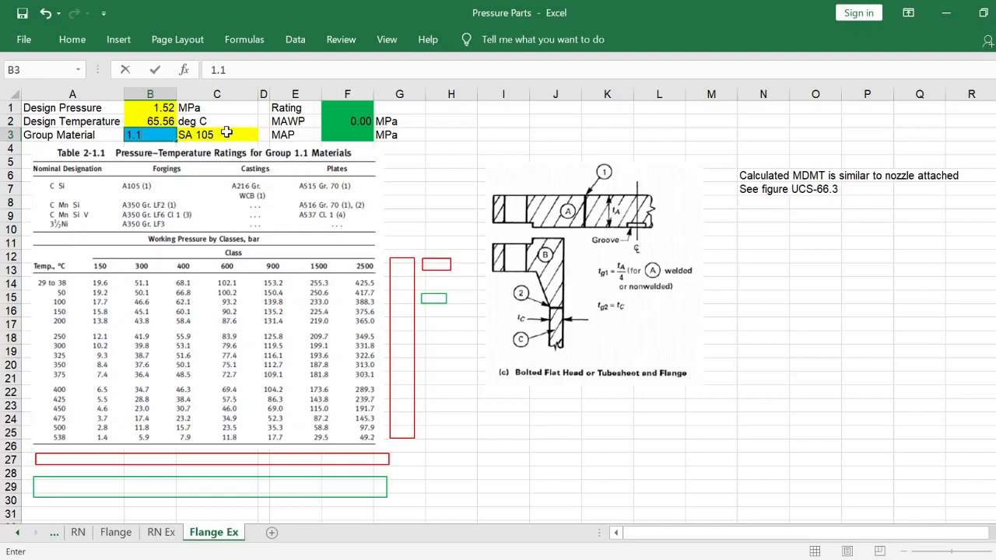
key(Up)
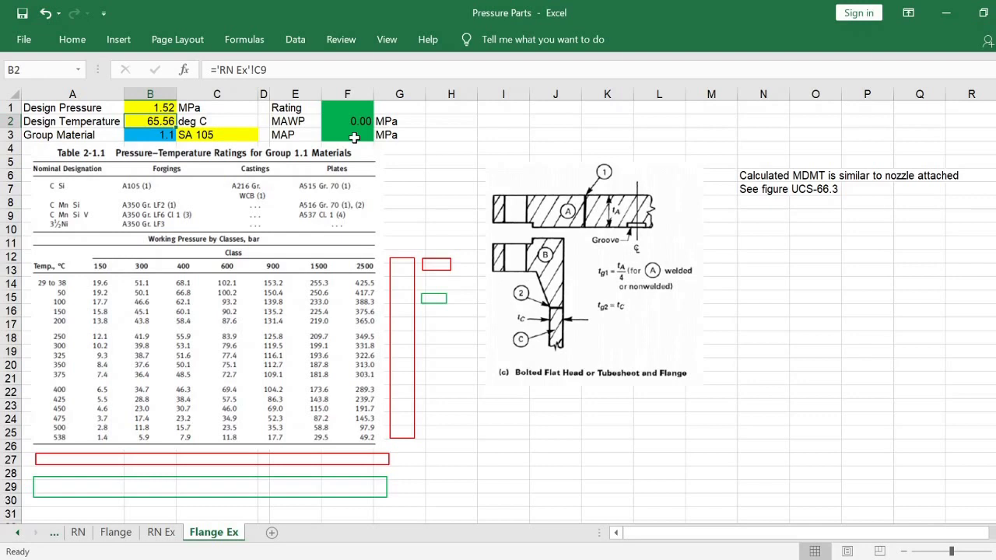
Place red rectangles on Table 2-1.1 around the 100 °C row, its 17.7 bar value and the class 150 heading.
click(103, 455)
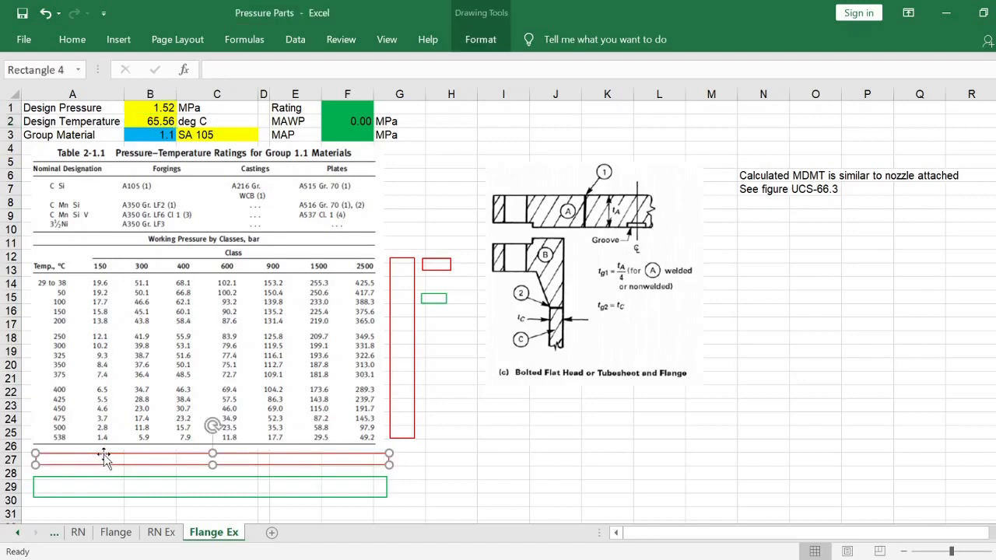
drag(105, 459, 102, 300)
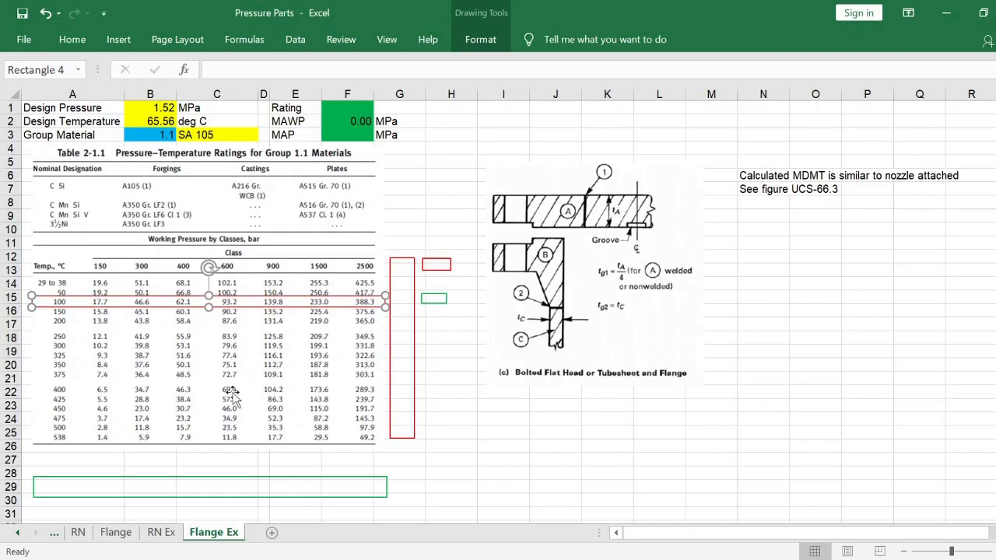
click(436, 268)
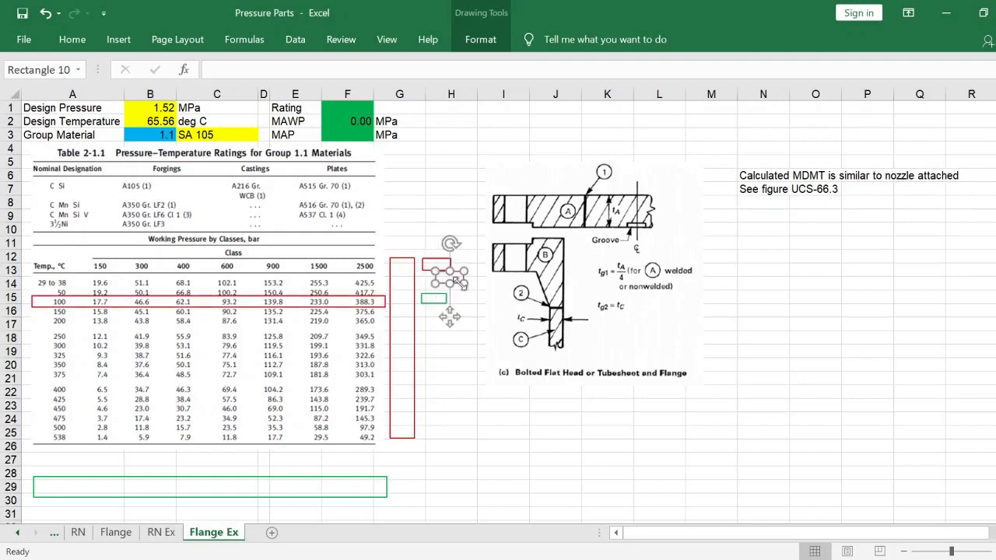
drag(456, 282, 110, 308)
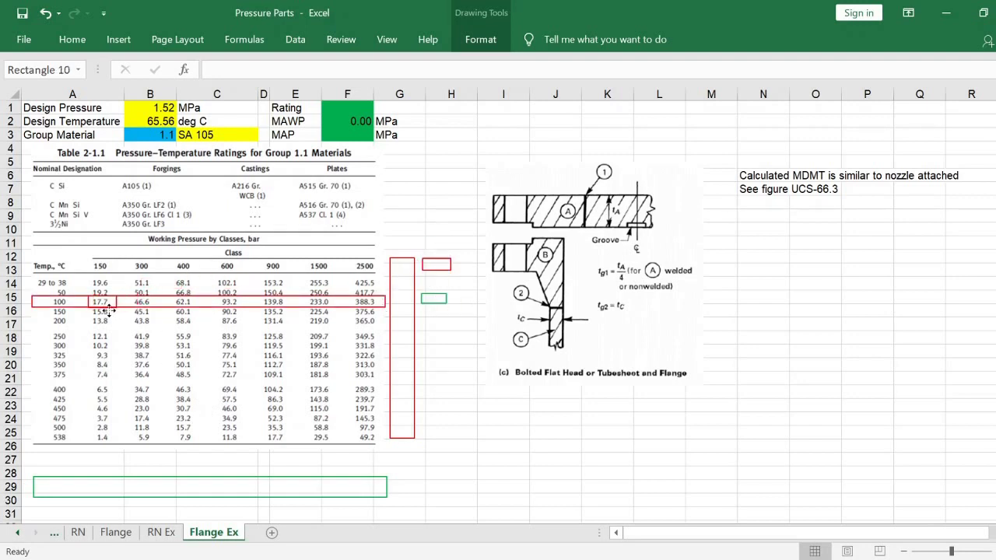
click(504, 430)
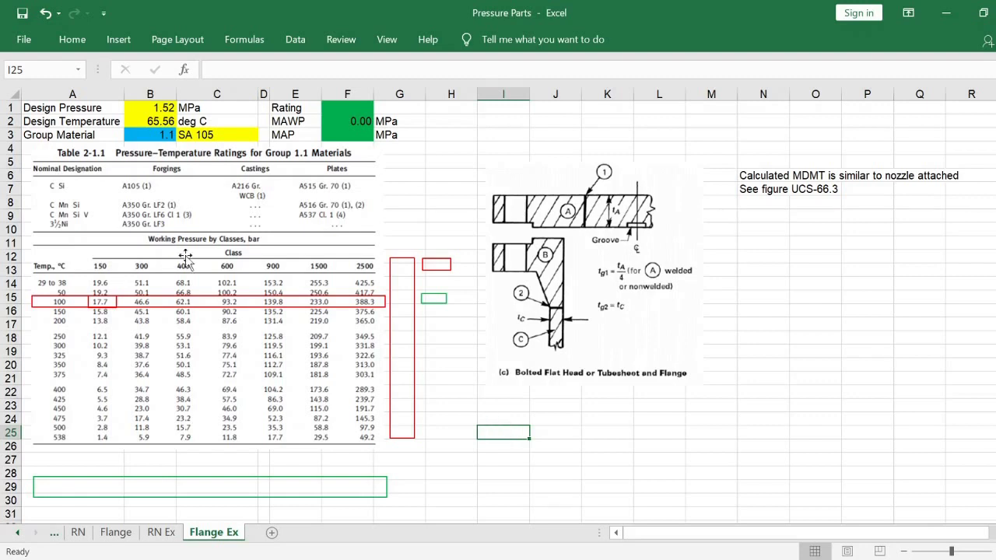
click(445, 268)
drag(444, 268, 111, 268)
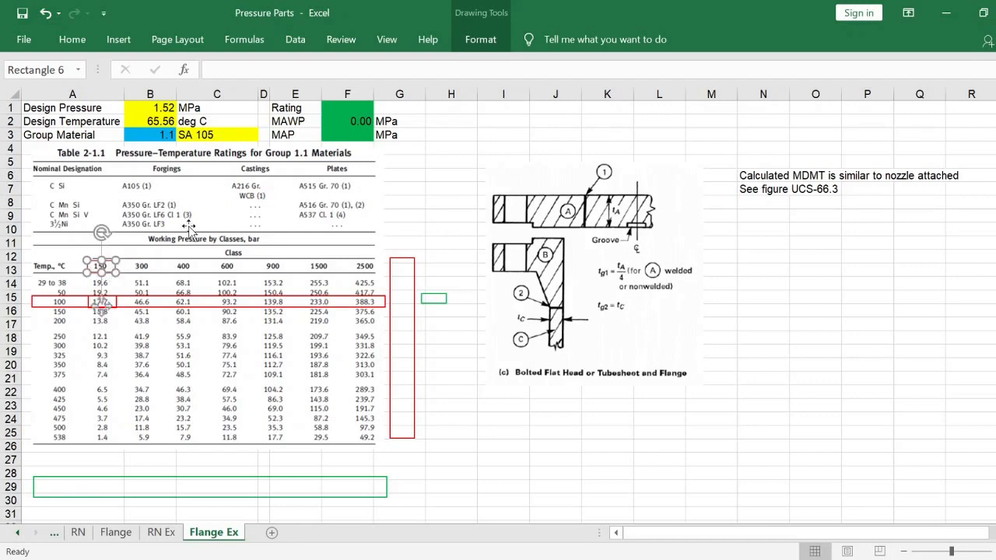
Set the flange Rating in F1 to 150.
click(362, 108)
click(382, 108)
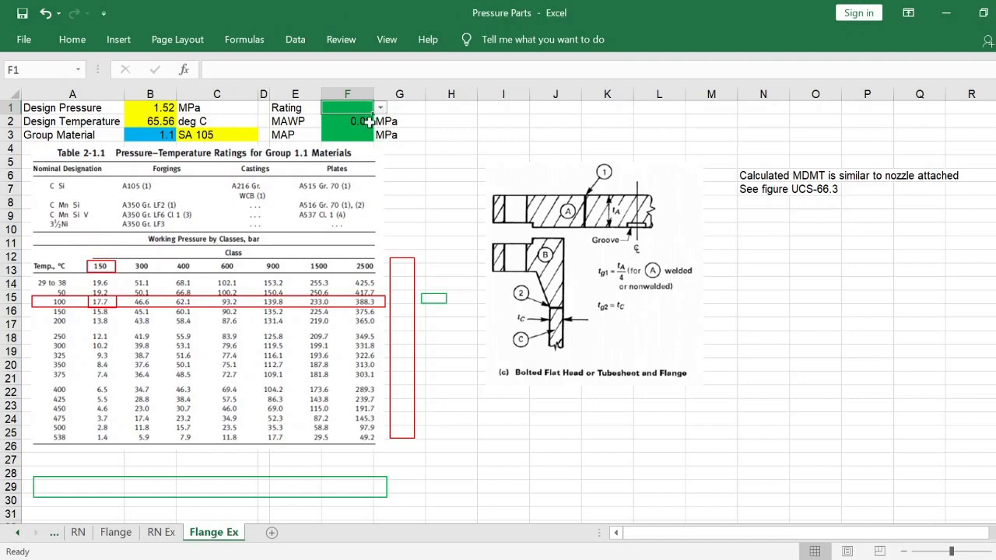
click(370, 123)
click(406, 161)
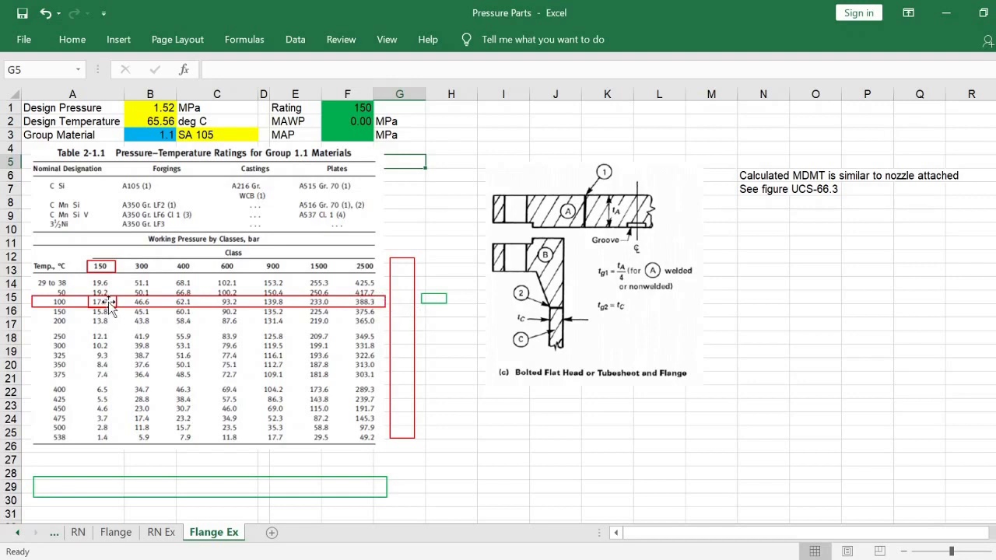
Enter the interpolation temperatures 50 in I1 and 100 in I2, and link I3 to the design temperature in B2.
click(504, 135)
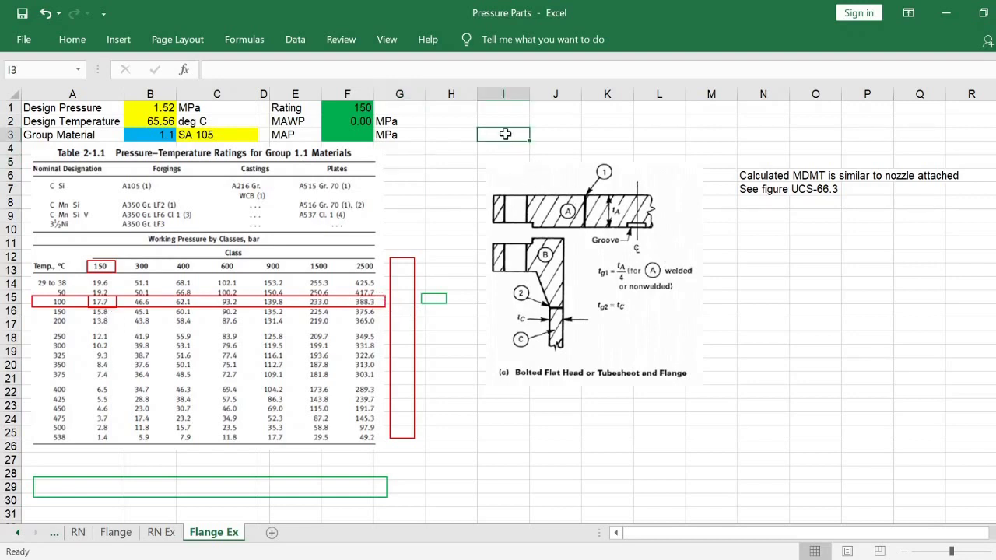
click(351, 121)
click(502, 107)
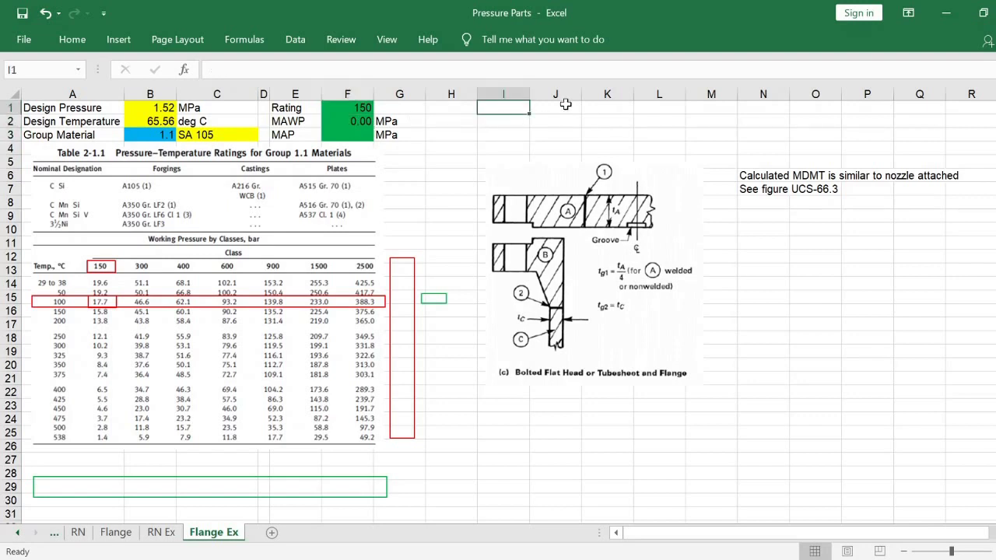
text(50)
key(Return)
text(100)
key(Return)
text(=)
click(140, 121)
key(Return)
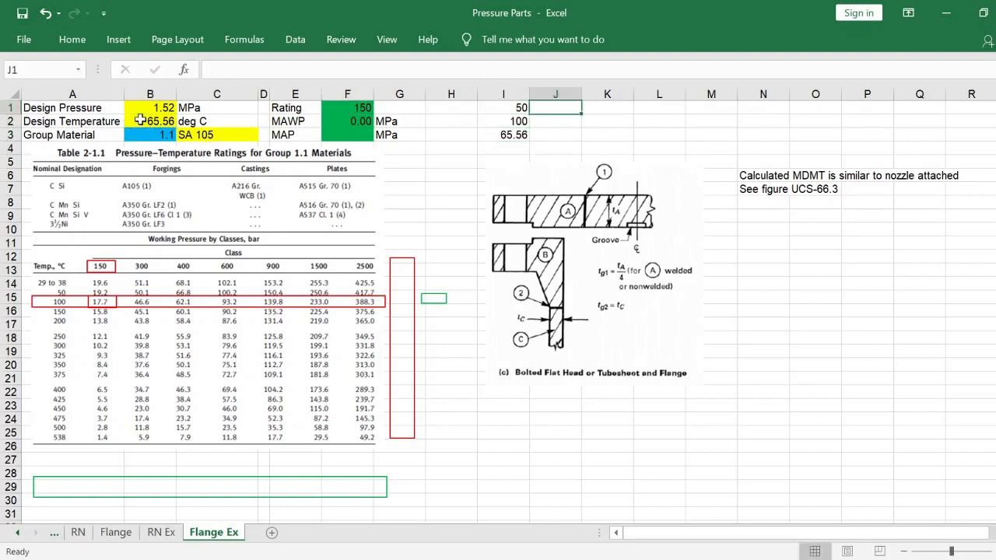
Enter pressures 19.2 in J1 and 17.7 in J2, and interpolate the design-temperature rating in J3 with =FORECAST(I3,J1:J2,I1:I2).
text(19.2)
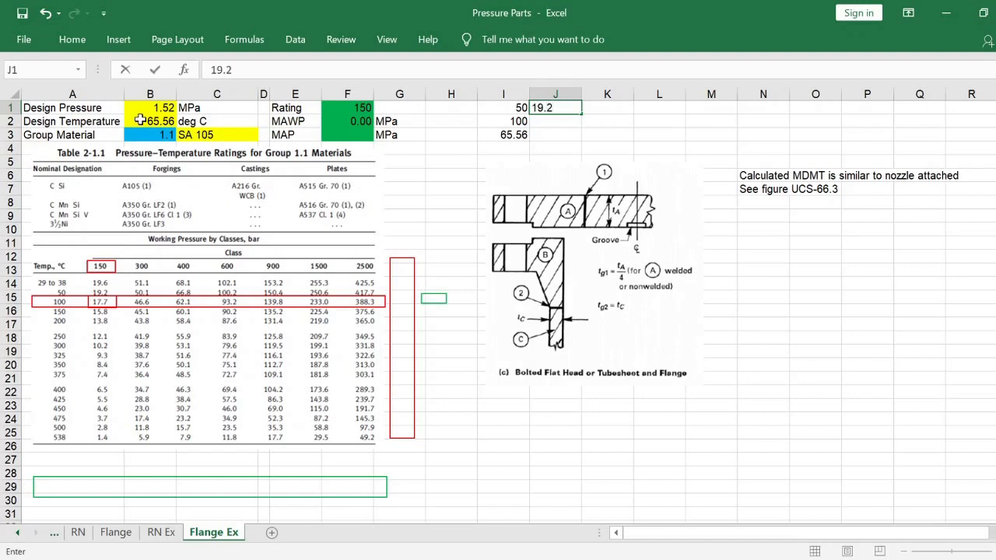
key(Return)
text(17.7)
key(Return)
text(=fo)
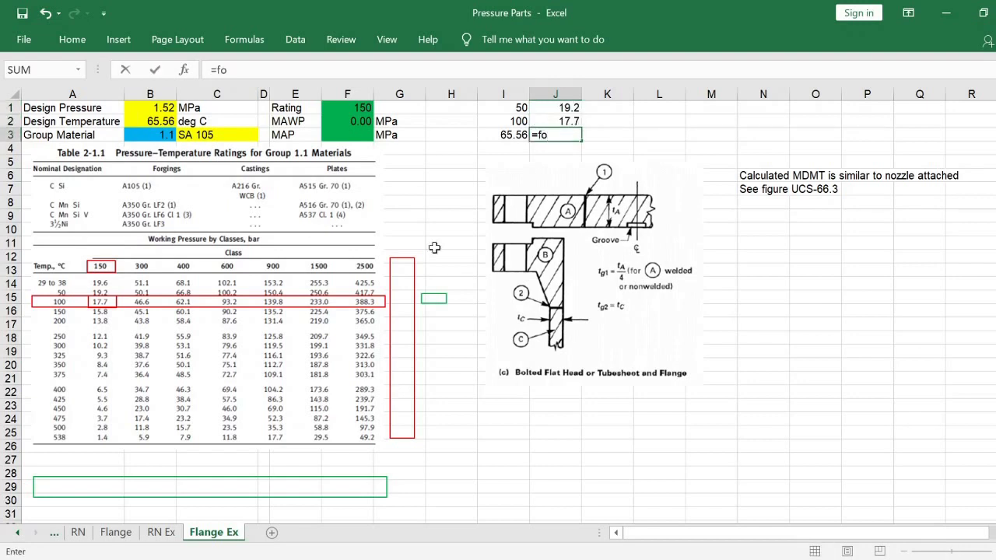
key(Tab)
text(I3,)
text(,)
drag(559, 108, 516, 117)
key(Return)
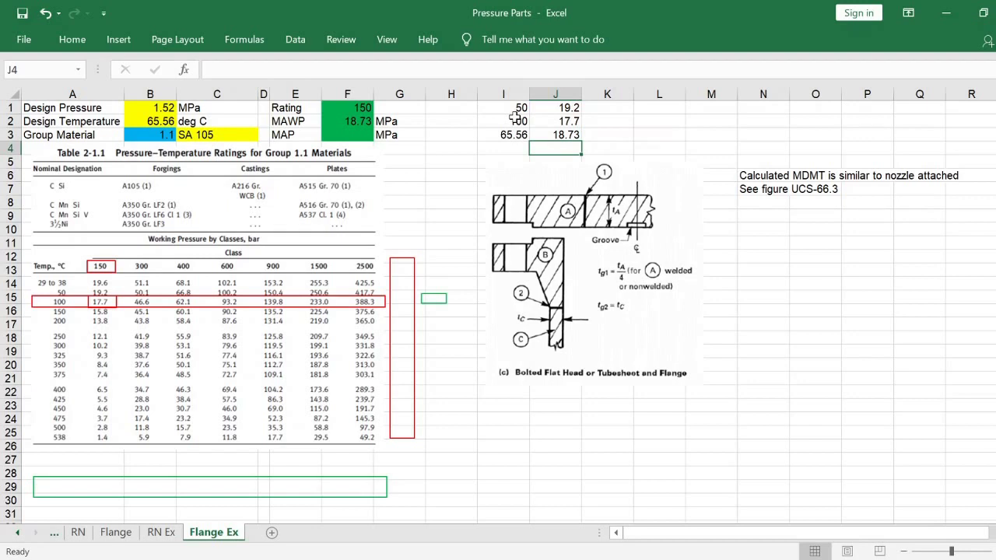
Convert the two table pressures from bar to MPa by setting J1 to 1.92 and J2 to 1.77.
click(559, 107)
text(1.92)
key(Return)
text(1.77)
key(Return)
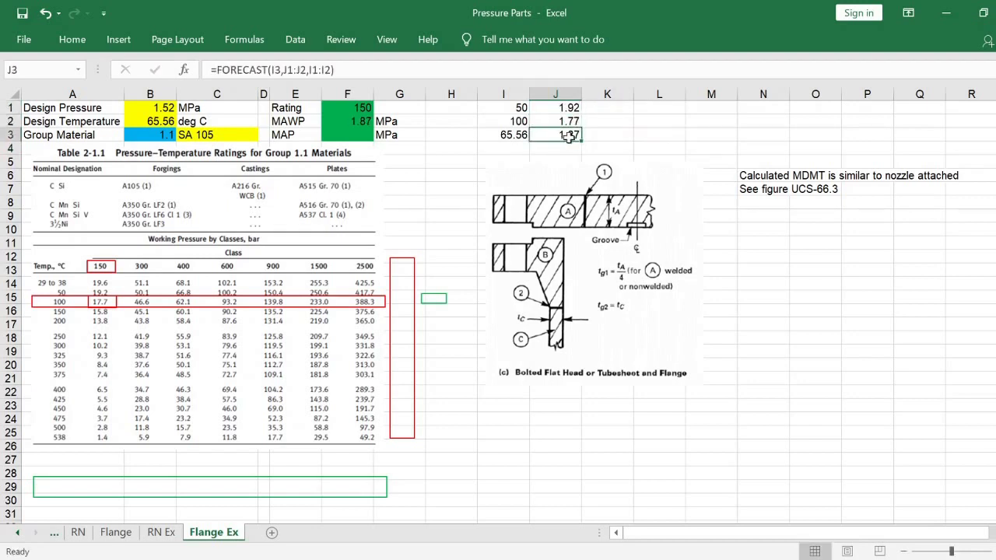
Move the wide green outline over the 50 and 100 °C rows and the tall red outline over the Class 150 column of Table 2-1.1.
click(295, 480)
drag(295, 480, 295, 291)
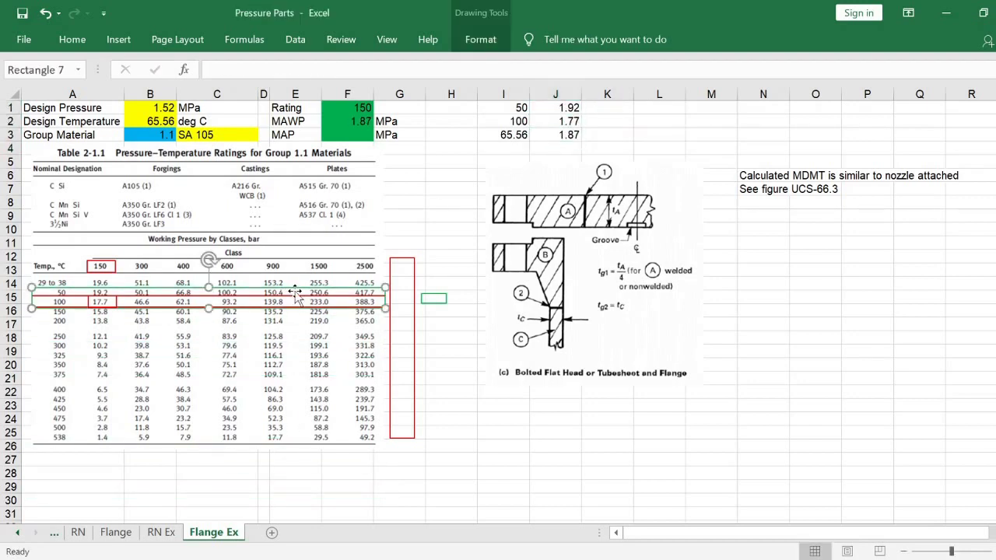
drag(414, 342, 118, 346)
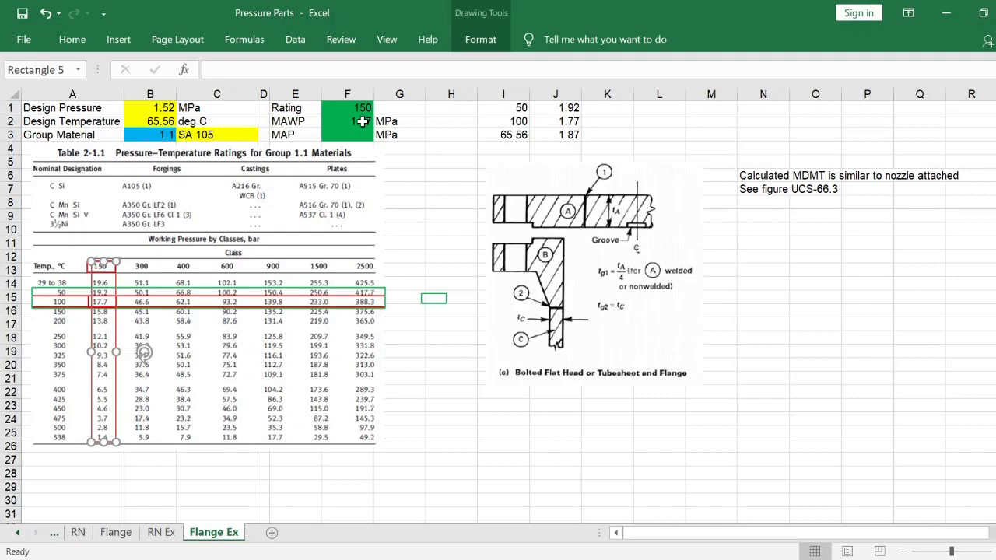
Move the small green outline onto the Class 150 value 19.6 in the 29 to 38 °C row.
key(ctrl+v)
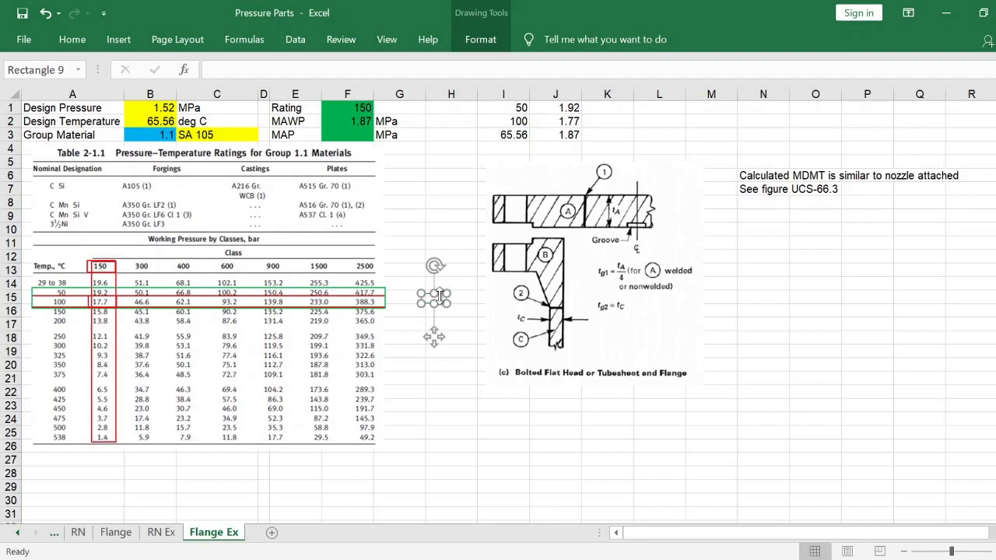
drag(440, 288, 107, 279)
click(463, 190)
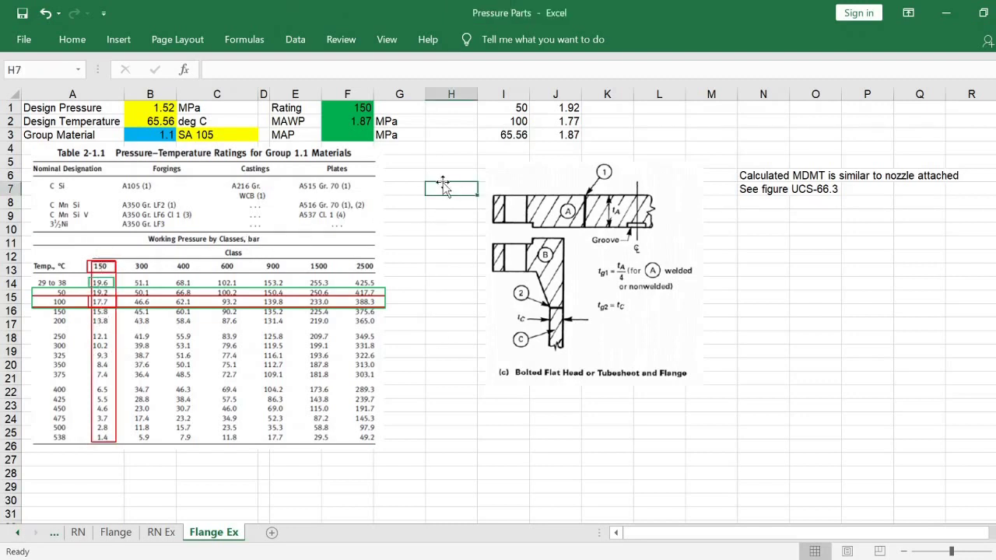
Set the flange MAP in F3 to 1.96 MPa.
click(355, 135)
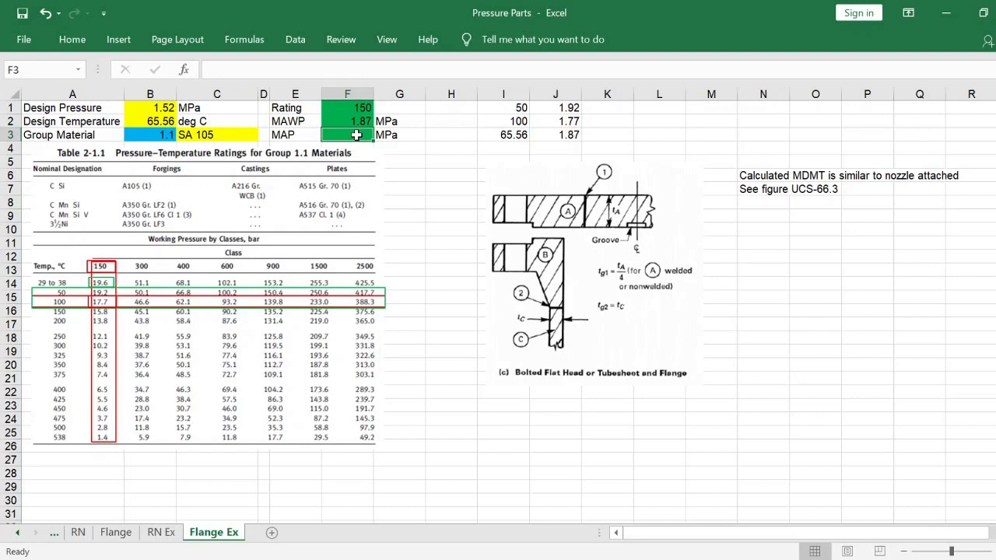
text(1.96)
key(Return)
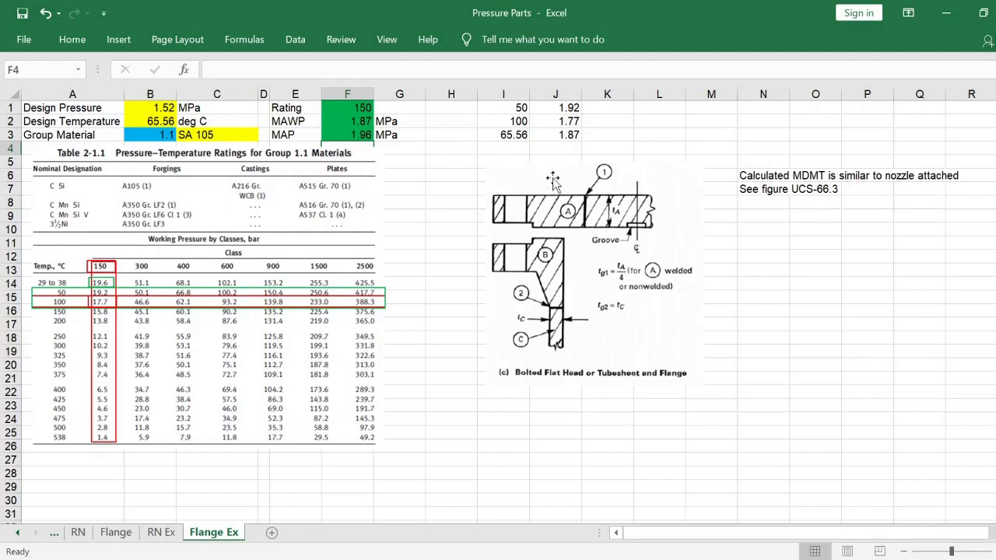
click(893, 288)
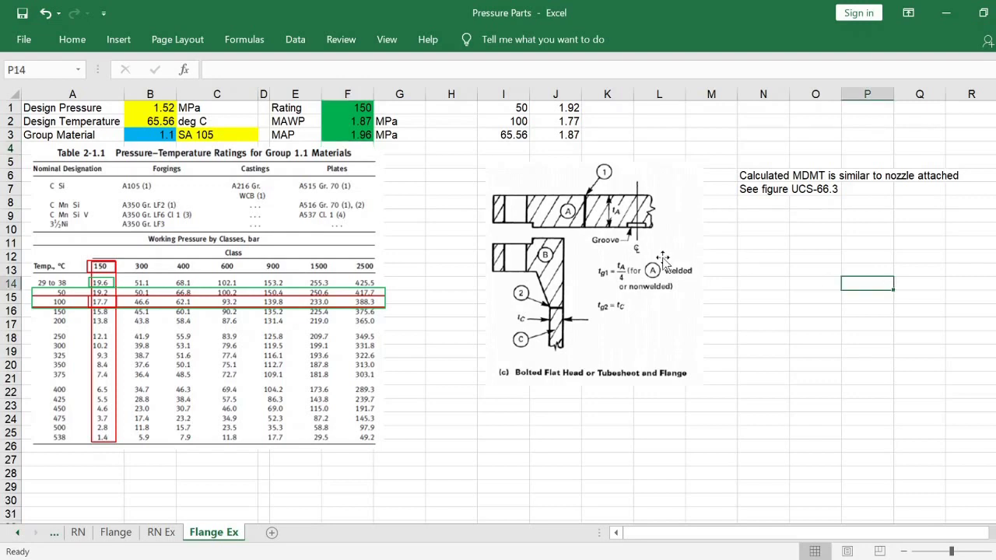